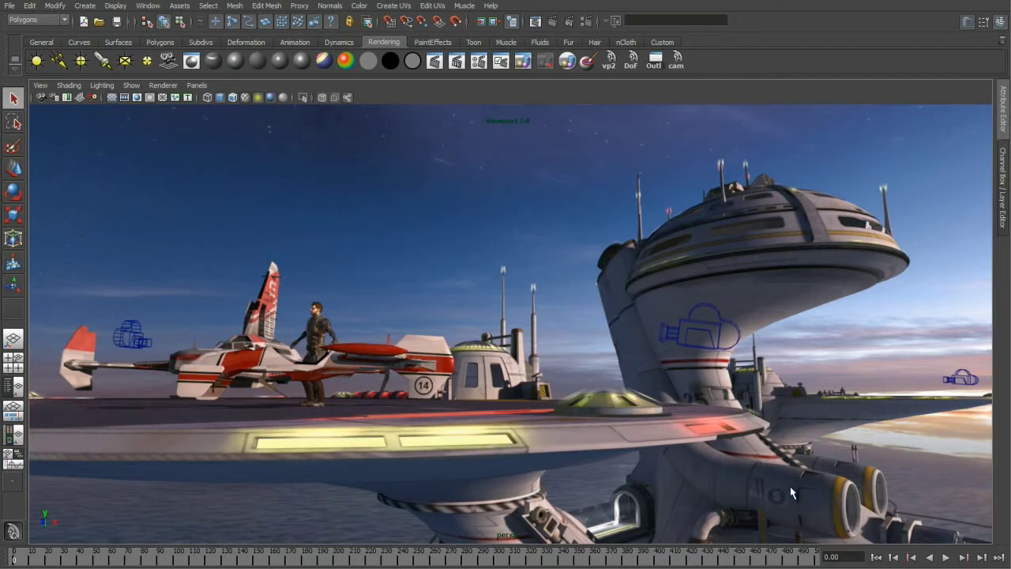
Step: Preview the scene animation, return to frame 0, and open the Camera Sequencer below the viewport
{"action": "left_click", "coordinate": [946, 558]}
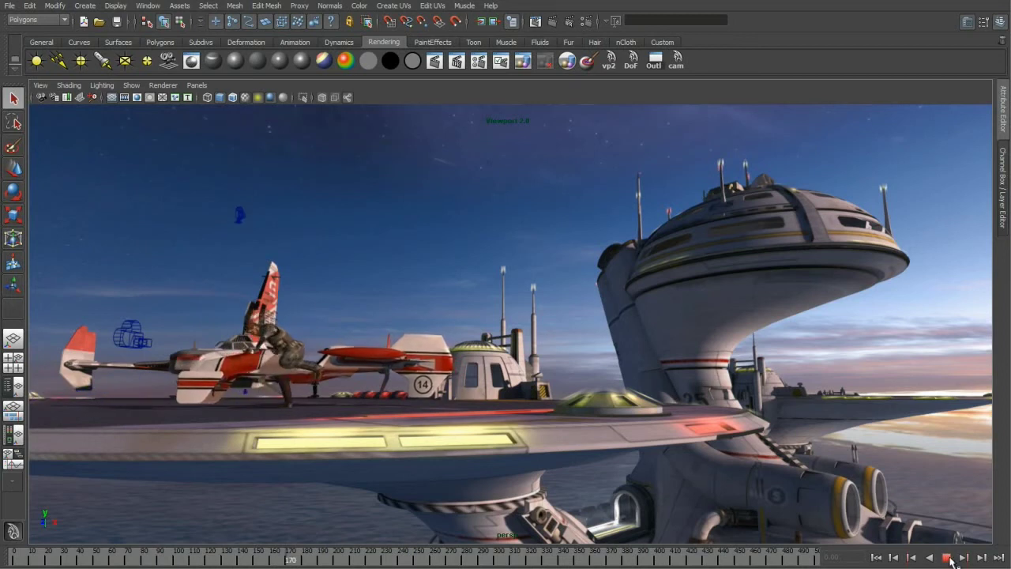
{"action": "left_click", "coordinate": [877, 558]}
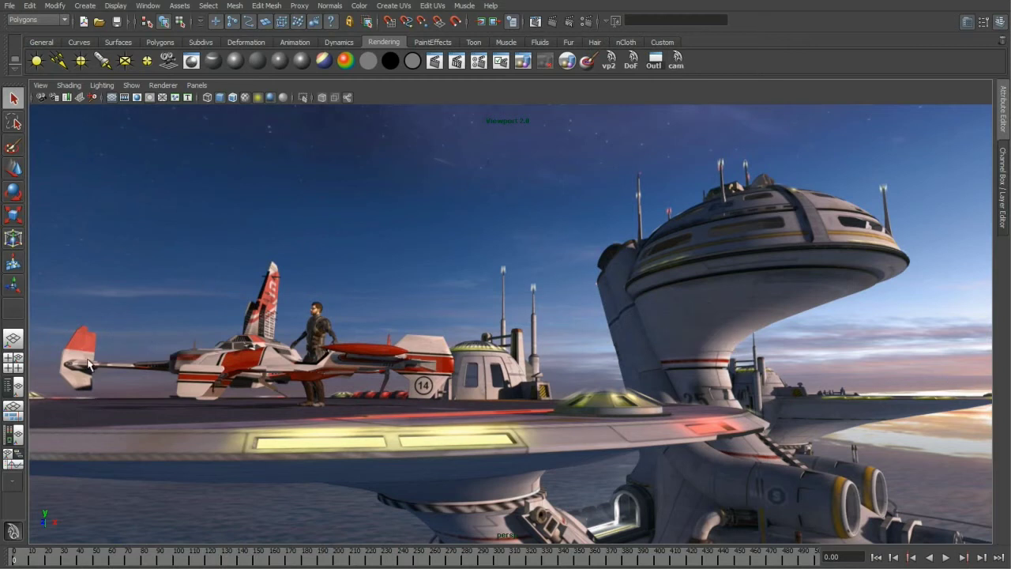
{"action": "left_click", "coordinate": [18, 410]}
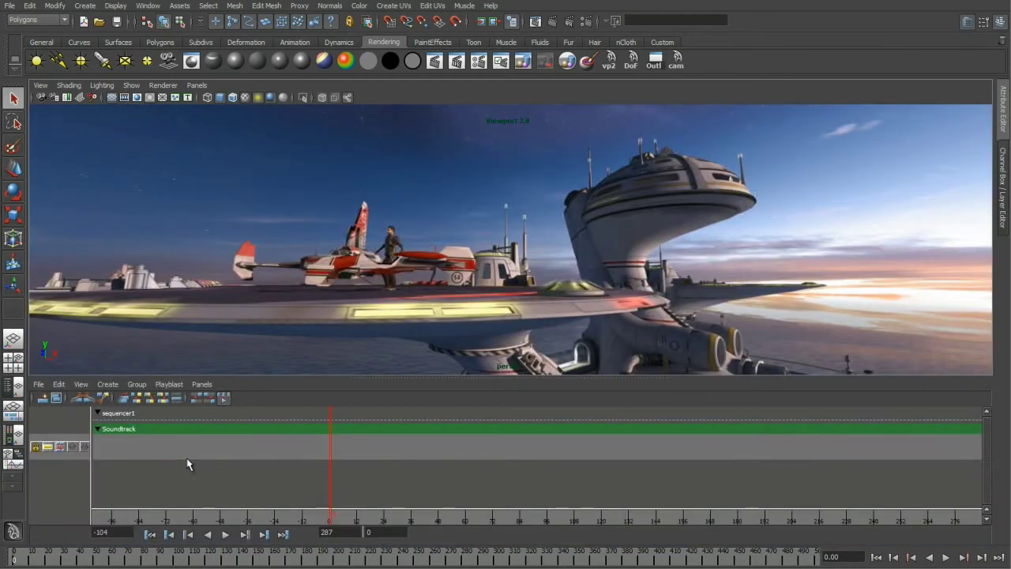
Step: Create a shot spanning frames 0–500 and switch its camera from persp to a_intro
{"action": "left_click", "coordinate": [43, 399]}
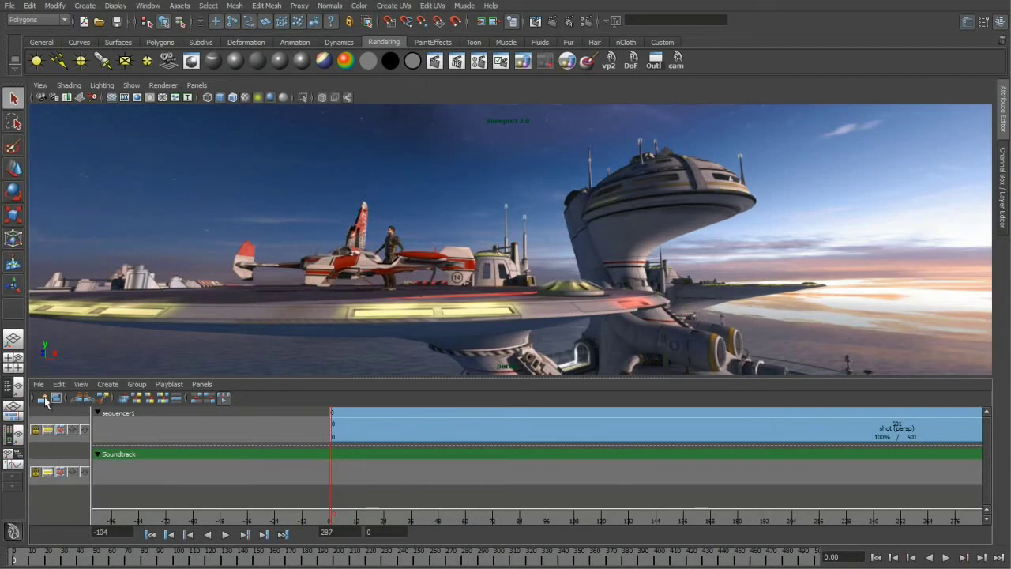
{"action": "key", "text": "a"}
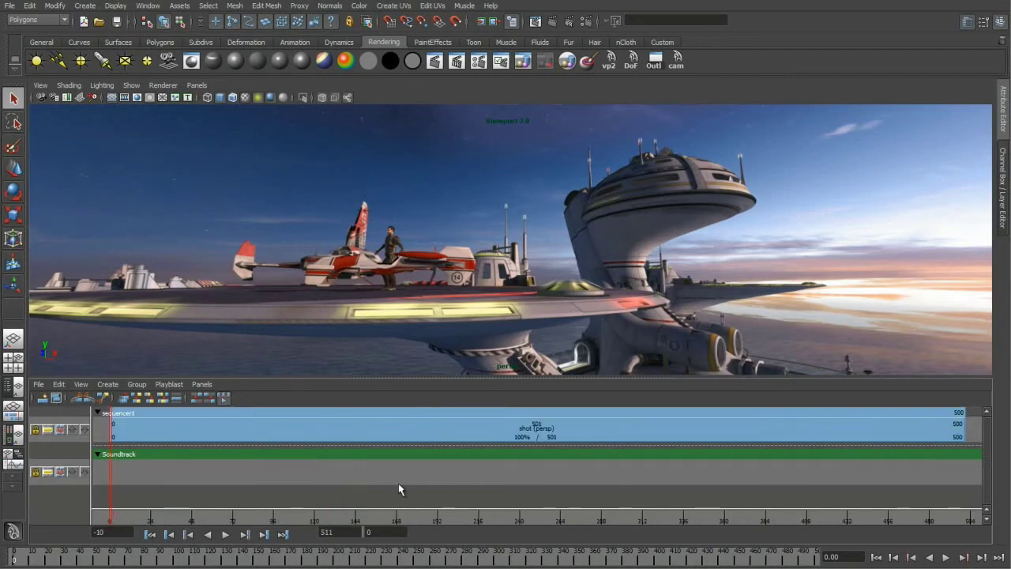
{"action": "right_click", "coordinate": [363, 427]}
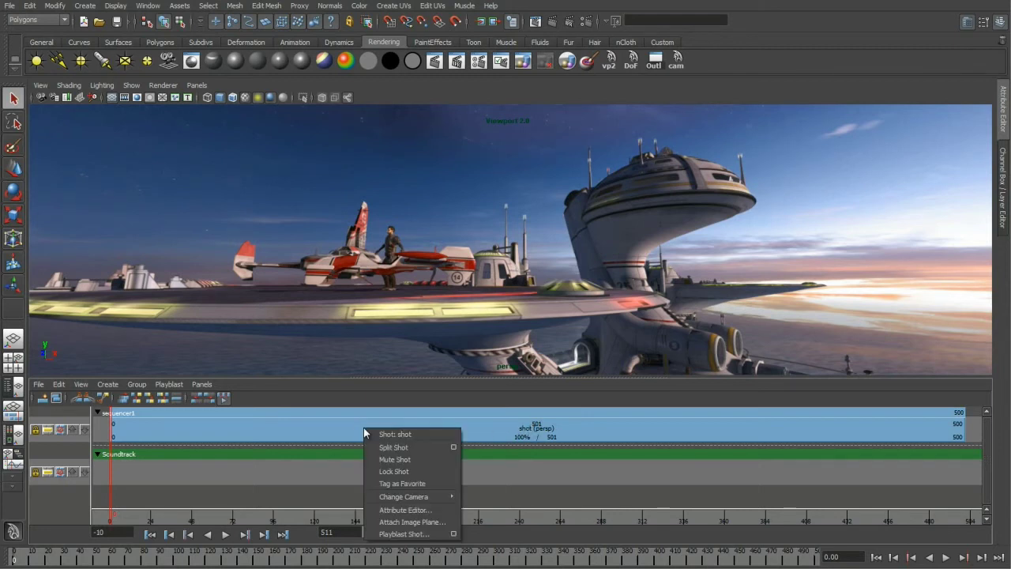
{"action": "mouse_move", "coordinate": [412, 501]}
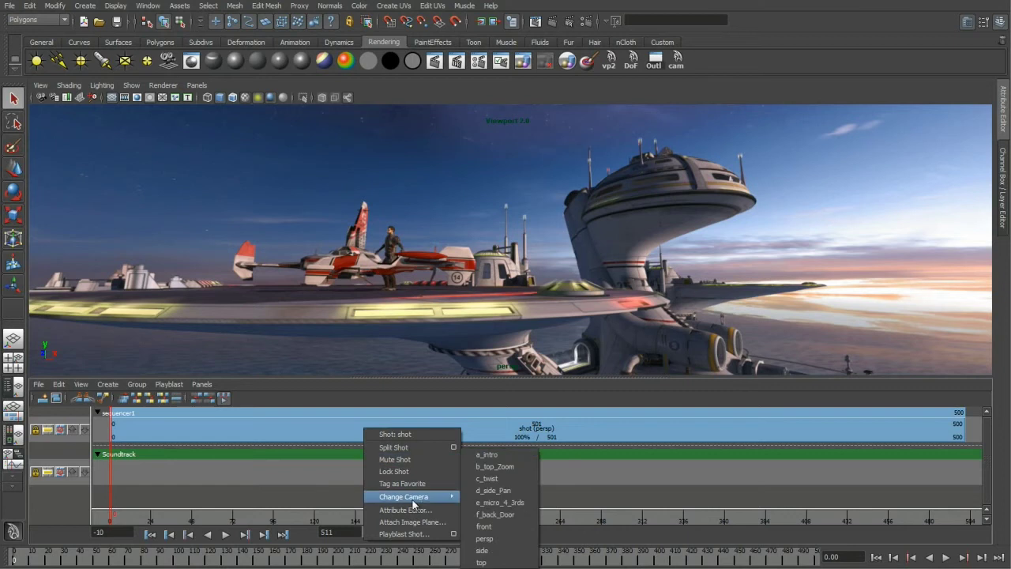
{"action": "left_click", "coordinate": [488, 456]}
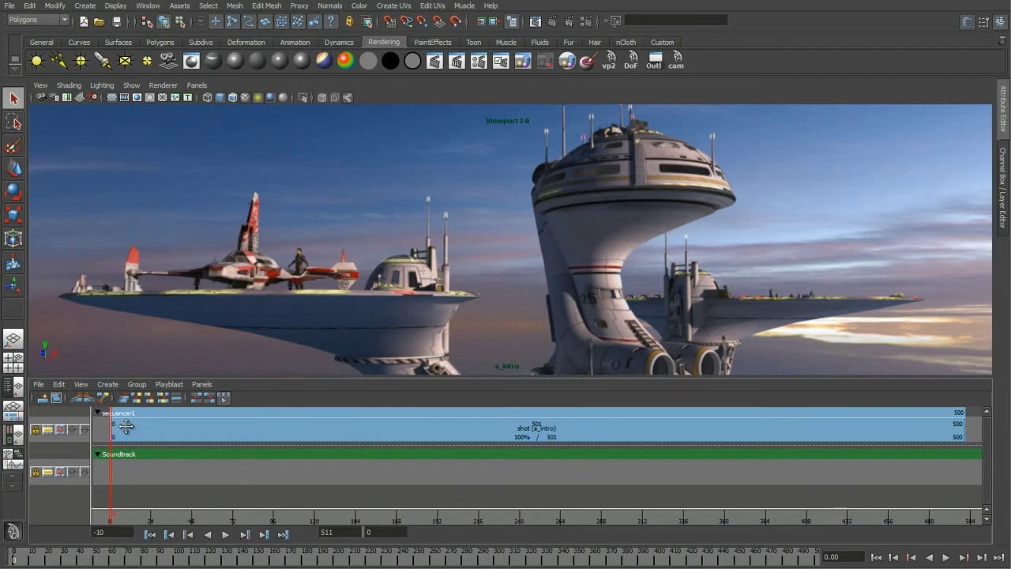
Step: Import break2.wav as sequencer audio onto the Soundtrack track
{"action": "left_click", "coordinate": [38, 384]}
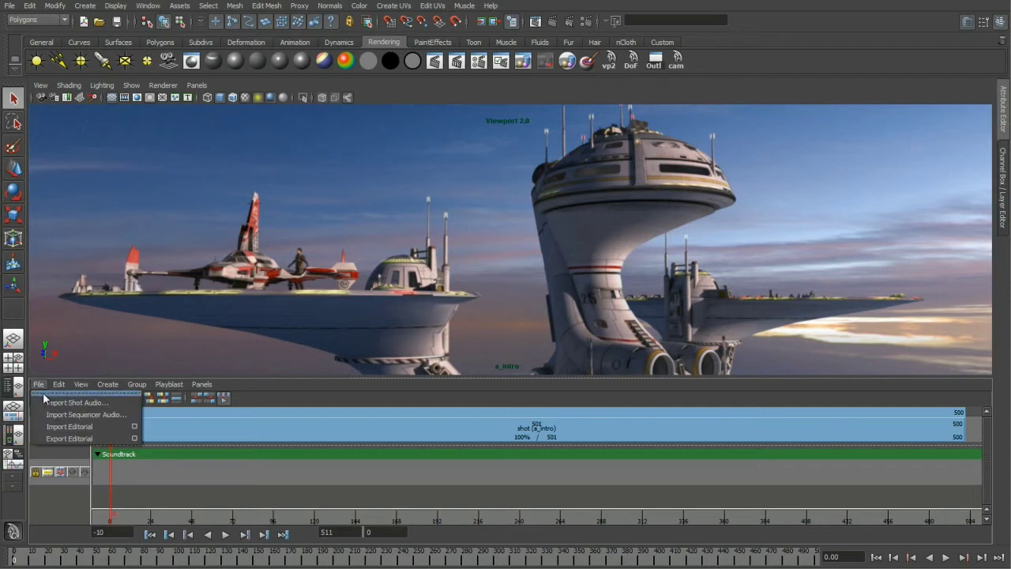
{"action": "left_click", "coordinate": [65, 416]}
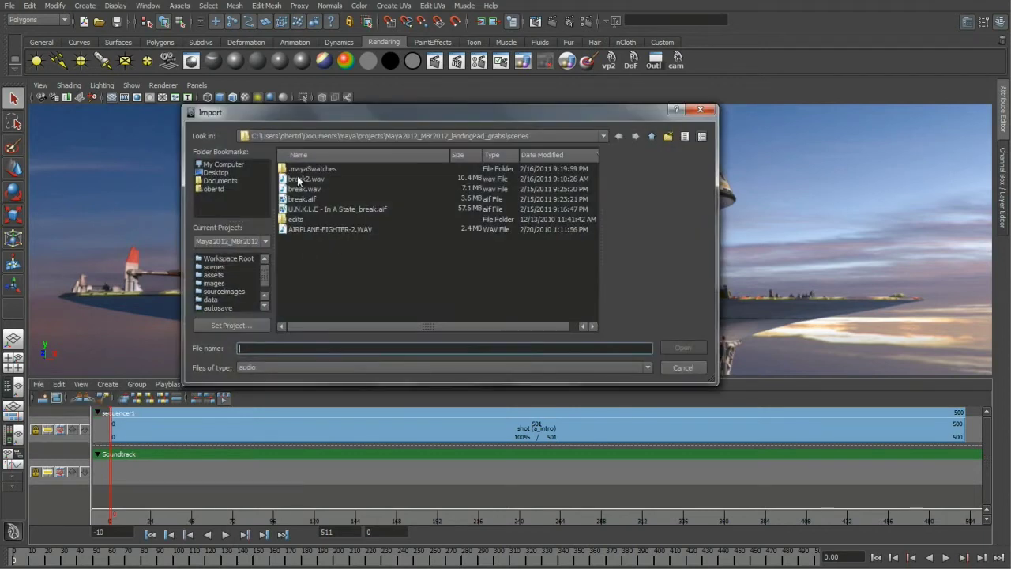
{"action": "left_click", "coordinate": [299, 180]}
{"action": "left_click", "coordinate": [683, 349]}
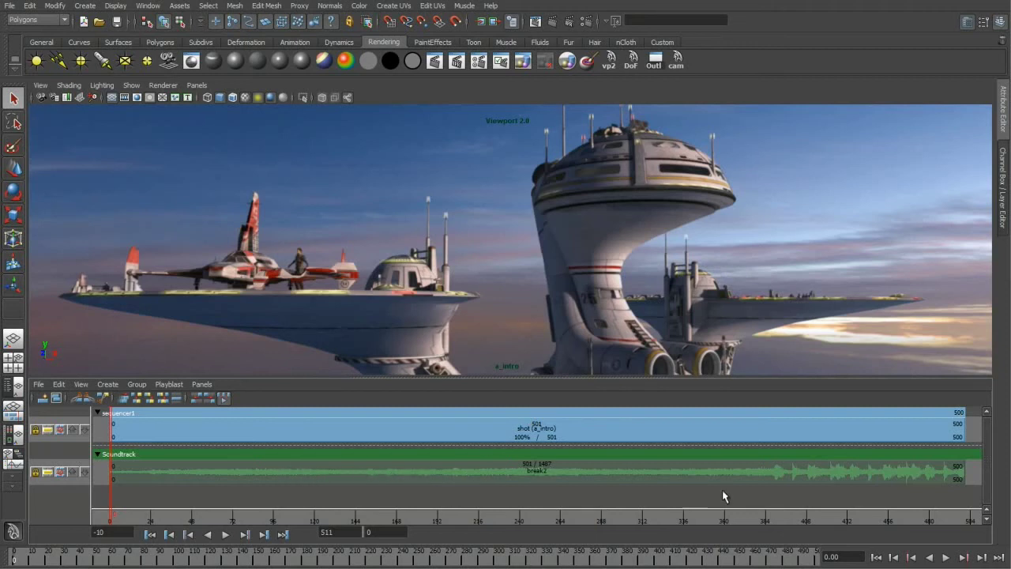
Step: Resize the break2 clip to end at frame 500, then play the sequence and stop
{"action": "left_click_drag", "start_coordinate": [872, 474], "coordinate": [331, 490]}
{"action": "left_click_drag", "start_coordinate": [415, 466], "coordinate": [968, 486]}
{"action": "left_click", "coordinate": [226, 535]}
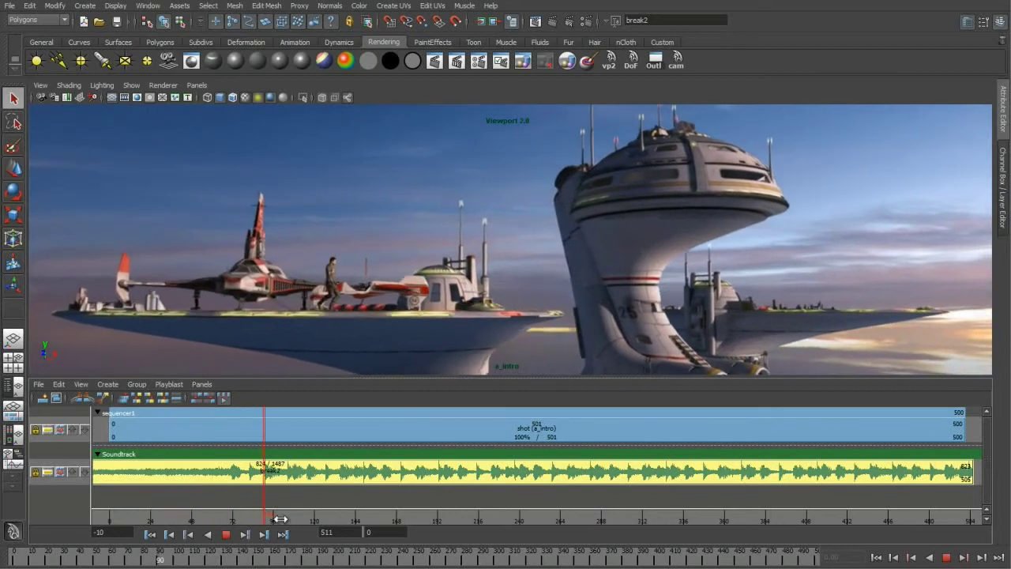
{"action": "key", "text": "Escape"}
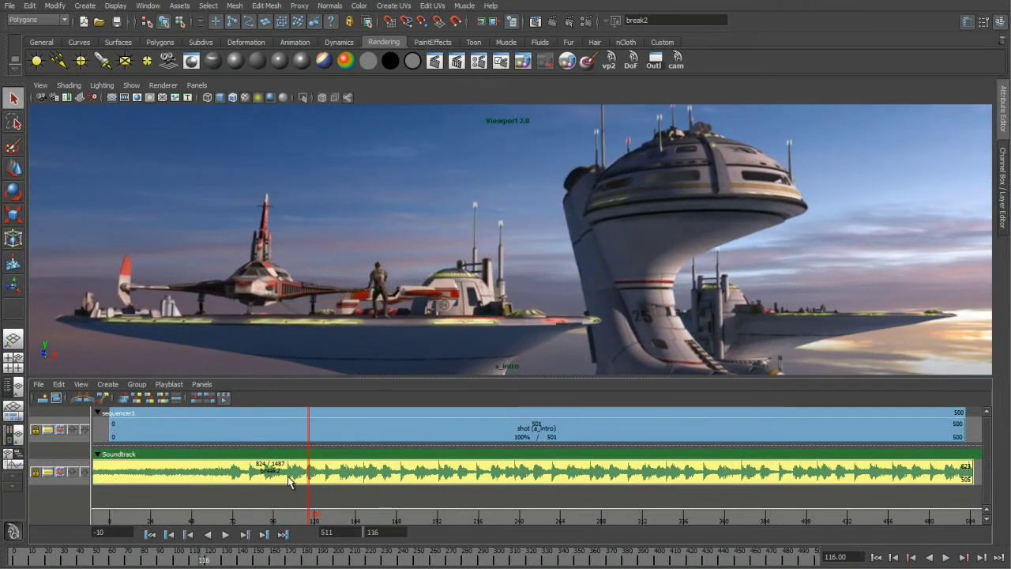
Step: Split the a_intro shot at frame 70
{"action": "left_click_drag", "start_coordinate": [308, 514], "coordinate": [228, 534]}
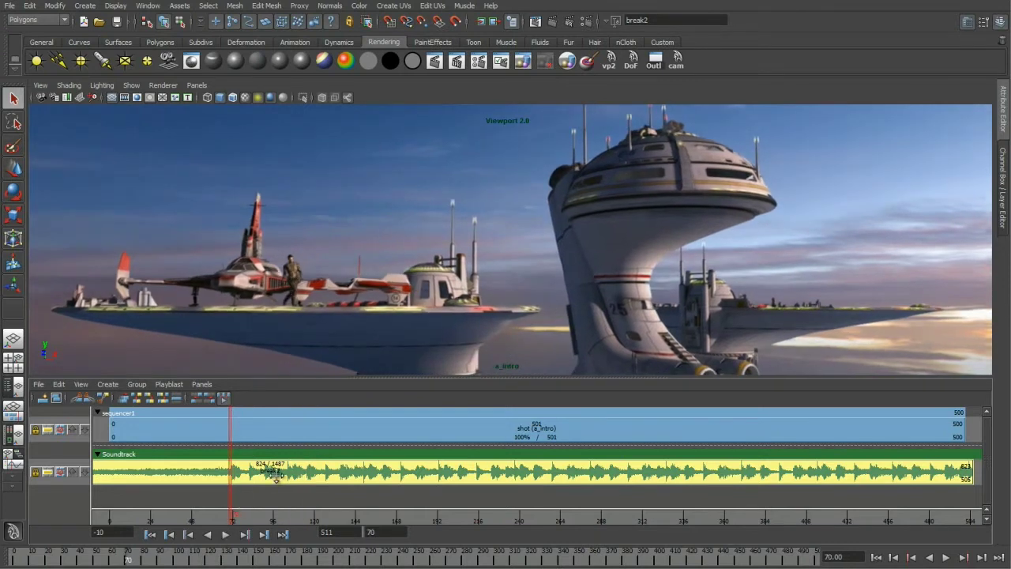
{"action": "left_click", "coordinate": [272, 472]}
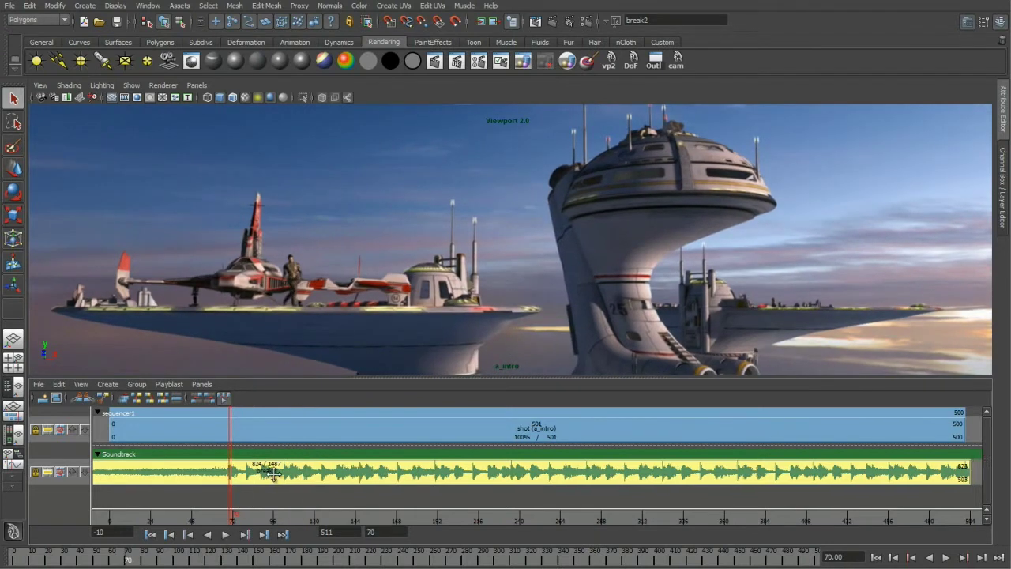
{"action": "right_click", "coordinate": [253, 434]}
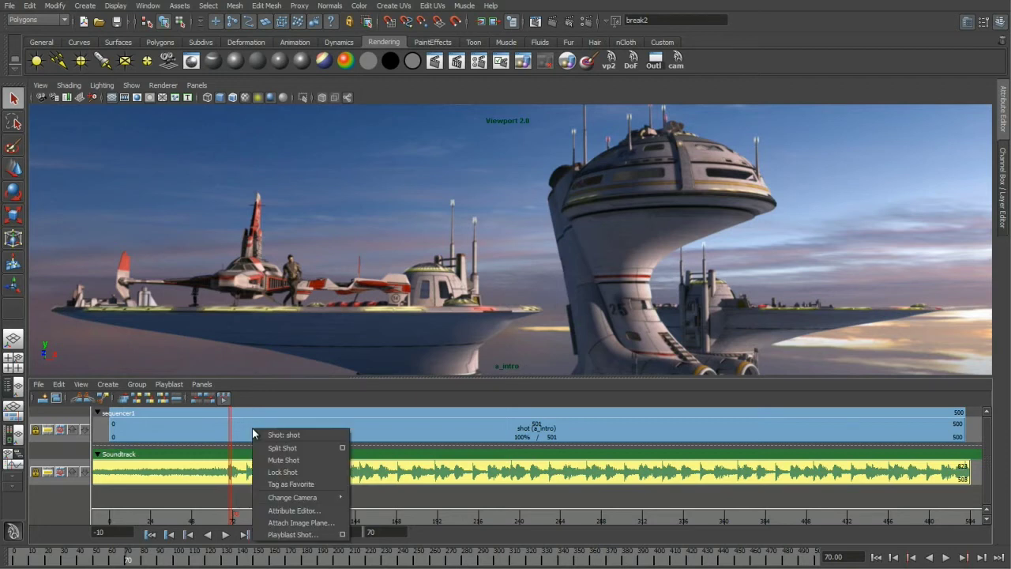
{"action": "left_click", "coordinate": [246, 425]}
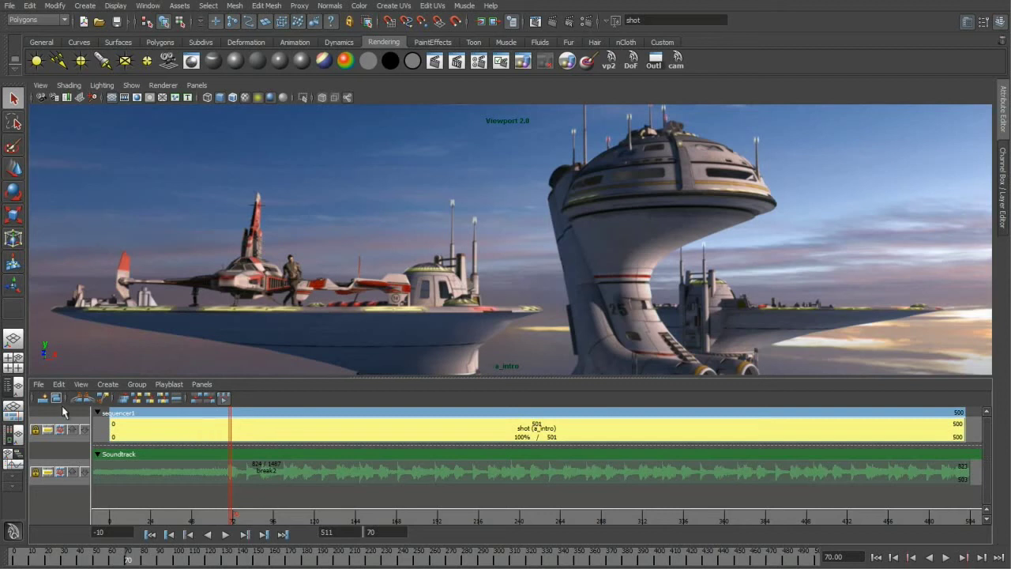
{"action": "left_click", "coordinate": [104, 402]}
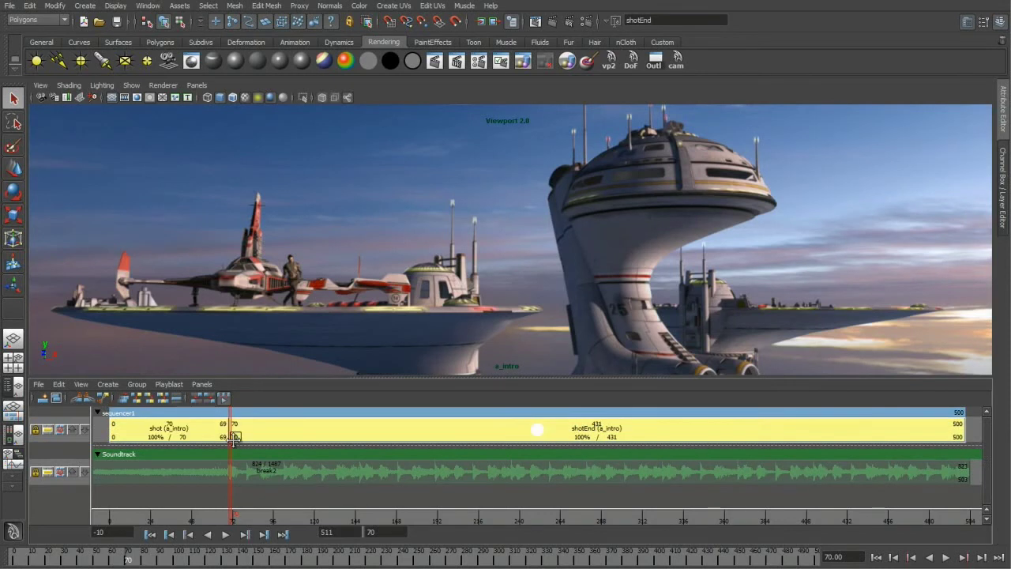
Step: Assign the d_side_Pan camera to shotEnd and play the sequence from frame 0
{"action": "left_click", "coordinate": [180, 431]}
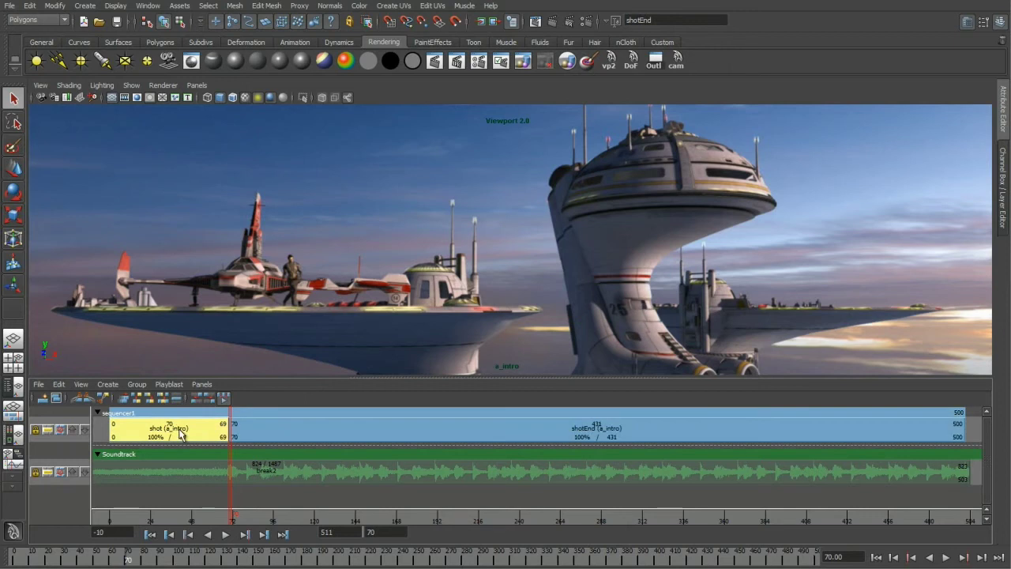
{"action": "left_click", "coordinate": [286, 433]}
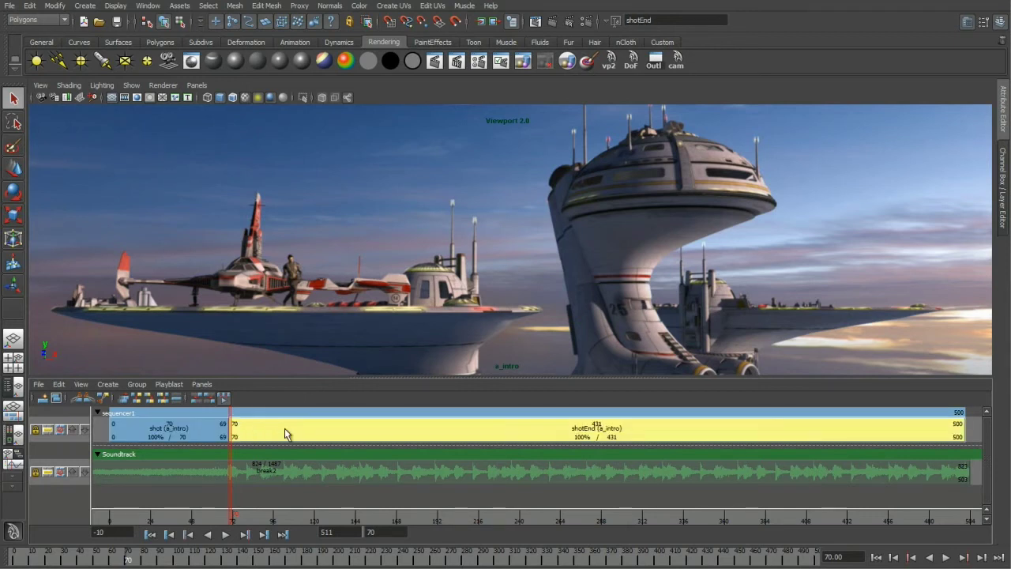
{"action": "right_click", "coordinate": [286, 432]}
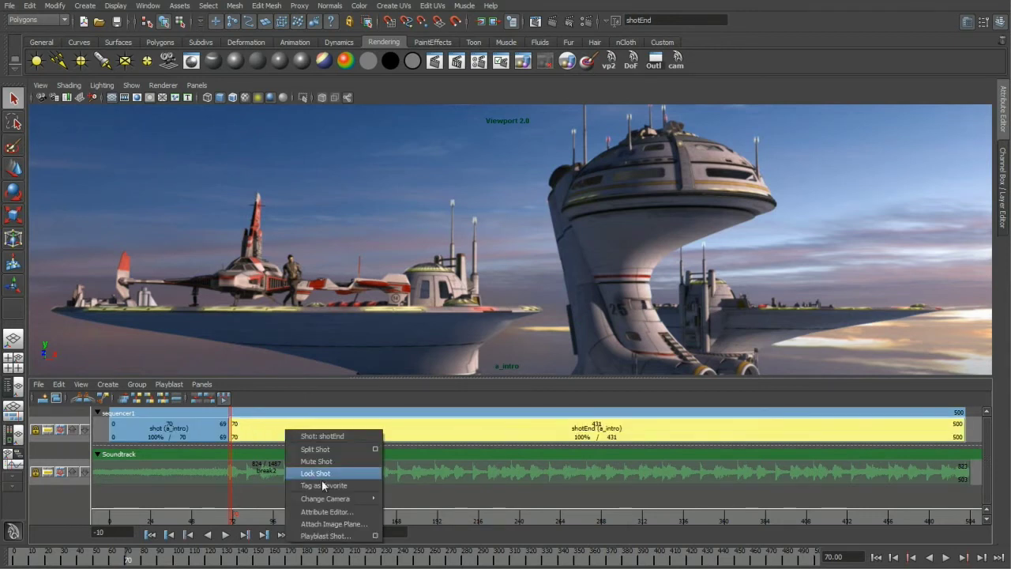
{"action": "mouse_move", "coordinate": [336, 499]}
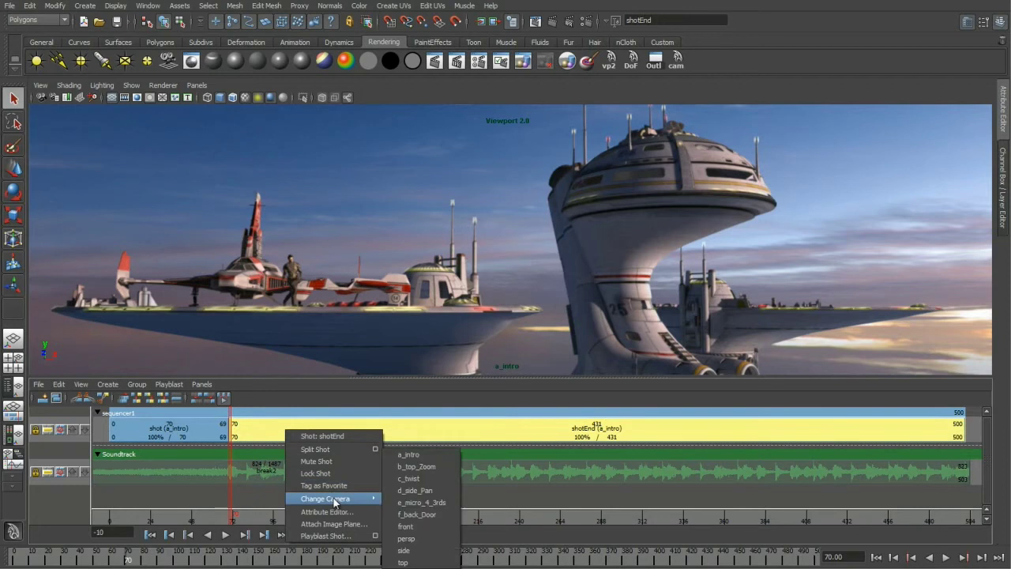
{"action": "left_click", "coordinate": [427, 491]}
{"action": "left_click", "coordinate": [149, 535]}
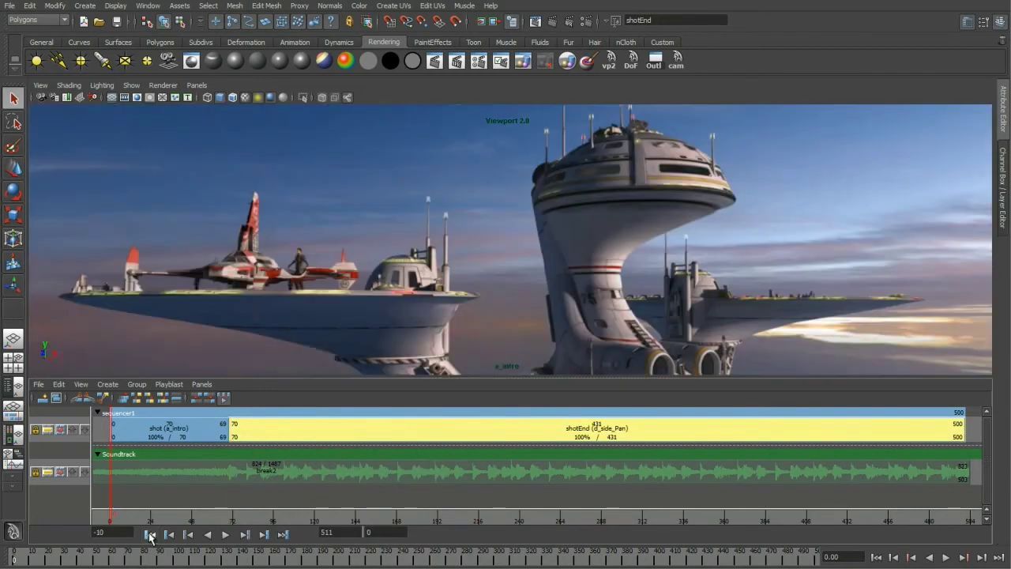
{"action": "left_click", "coordinate": [226, 535]}
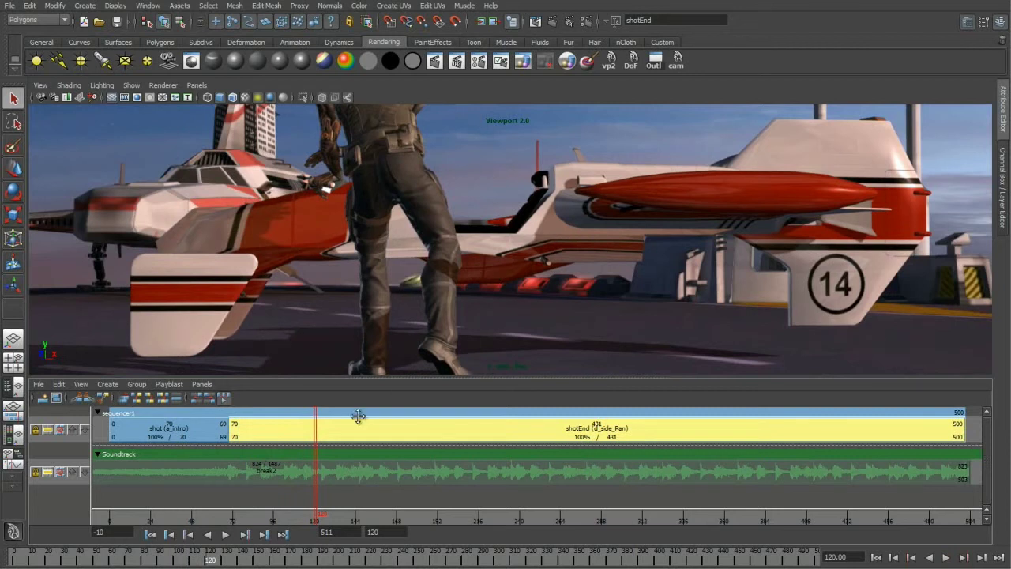
Step: Select shotEnd, scrub to around frame 90, and swing the view toward the ship's tail
{"action": "left_click_drag", "start_coordinate": [314, 518], "coordinate": [228, 523]}
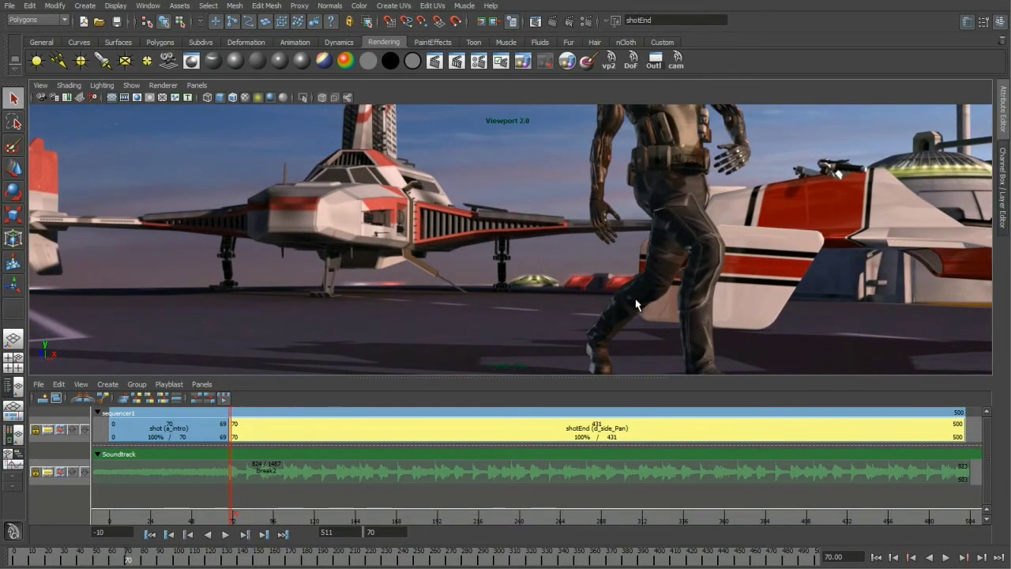
{"action": "key", "text": "space"}
{"action": "left_click_drag", "start_coordinate": [395, 220], "coordinate": [458, 271]}
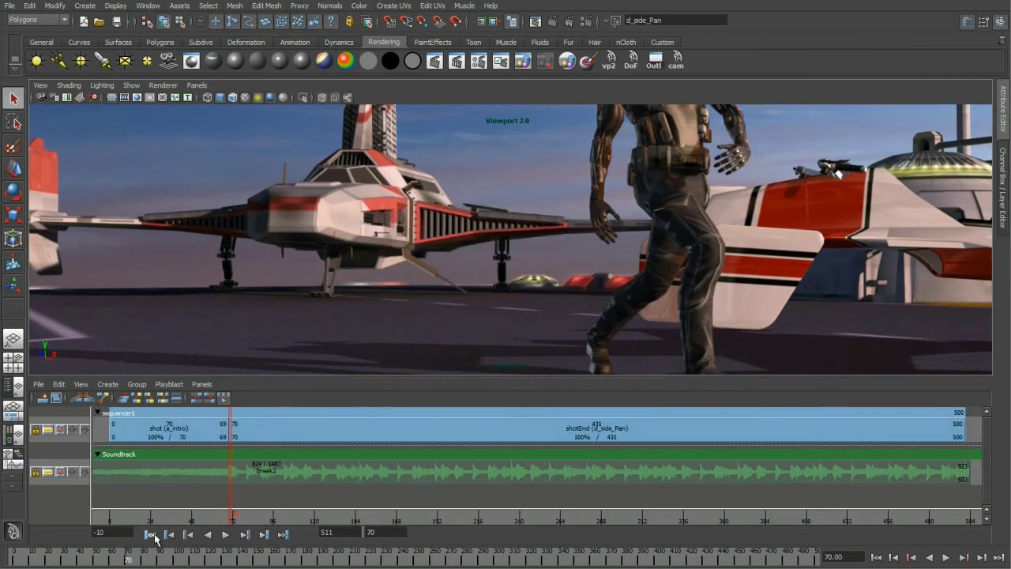
{"action": "left_click_drag", "start_coordinate": [237, 516], "coordinate": [338, 518]}
{"action": "left_click_drag", "start_coordinate": [672, 276], "coordinate": [163, 350], "text": "alt"}
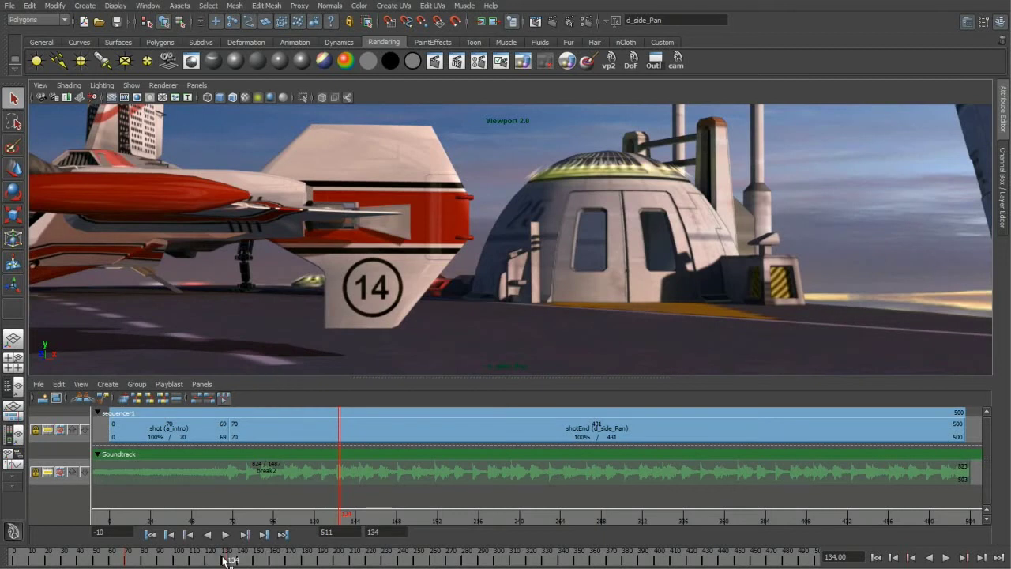
Step: Split shotEnd at frame 134 into shotEndEnd, then scrub to frame 100 and select shotEnd
{"action": "right_click", "coordinate": [348, 430]}
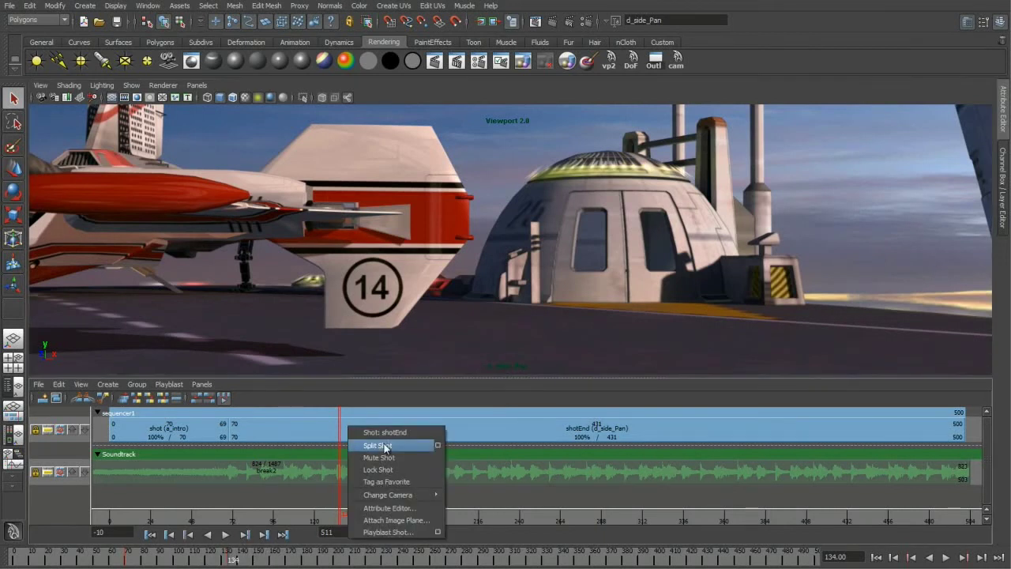
{"action": "left_click", "coordinate": [381, 446]}
{"action": "left_click_drag", "start_coordinate": [336, 519], "coordinate": [282, 519]}
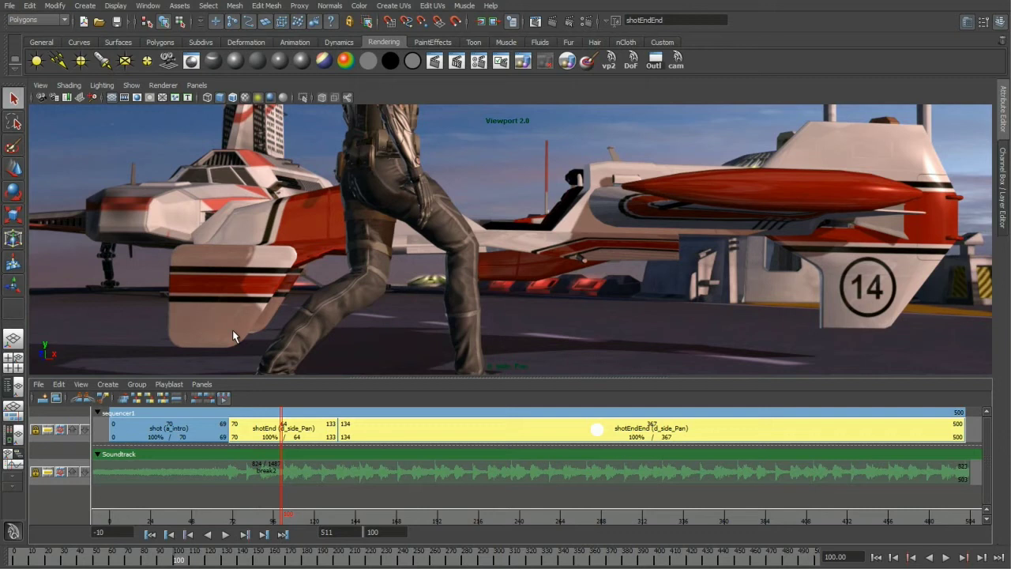
{"action": "left_click", "coordinate": [248, 425]}
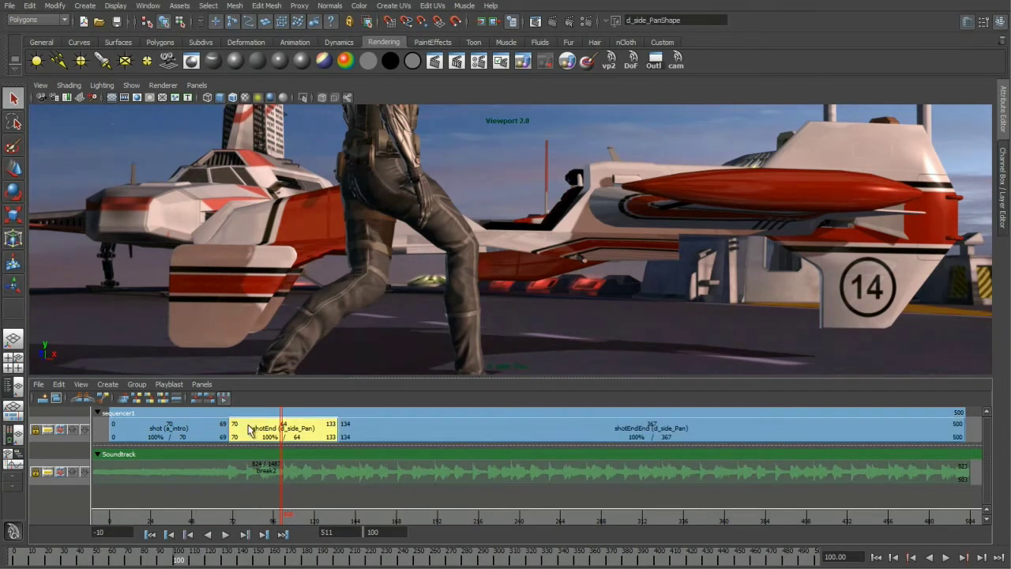
Step: Enable depth of field on d_side_PanShape and raise the focus distance to 41.1
{"action": "left_click", "coordinate": [1004, 115]}
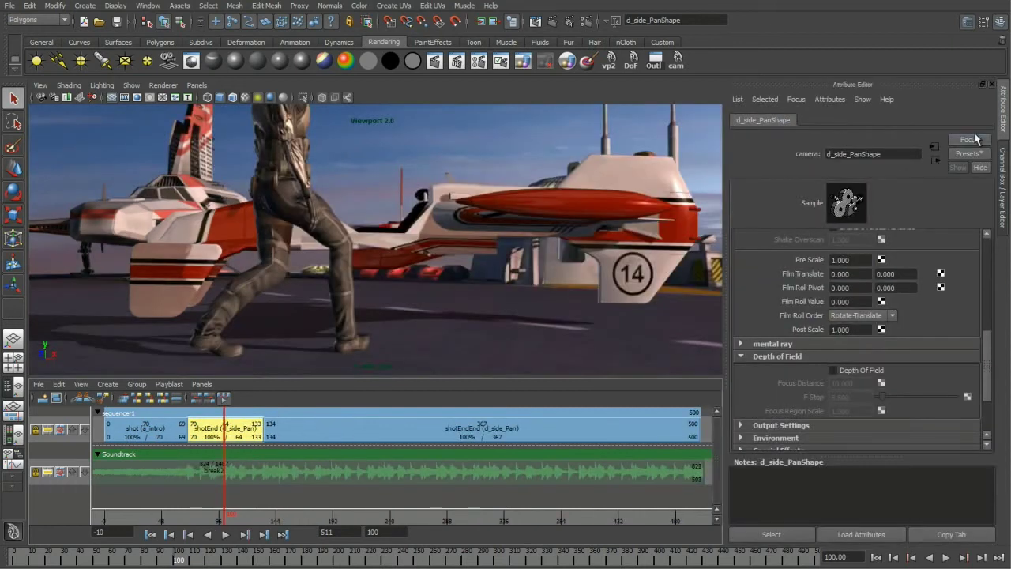
{"action": "left_click", "coordinate": [833, 369]}
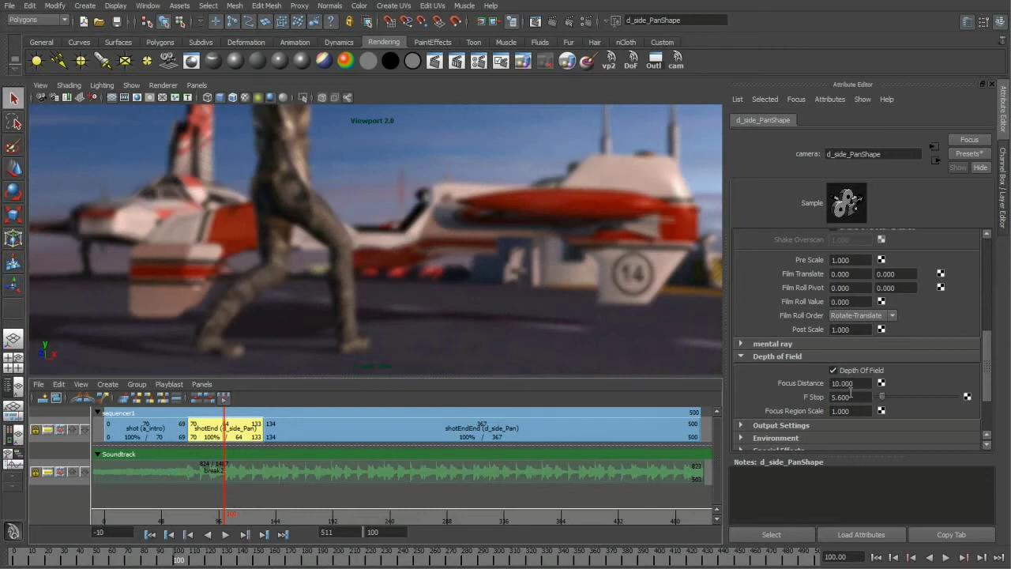
{"action": "left_click_drag", "start_coordinate": [936, 383], "coordinate": [993, 385], "text": "ctrl"}
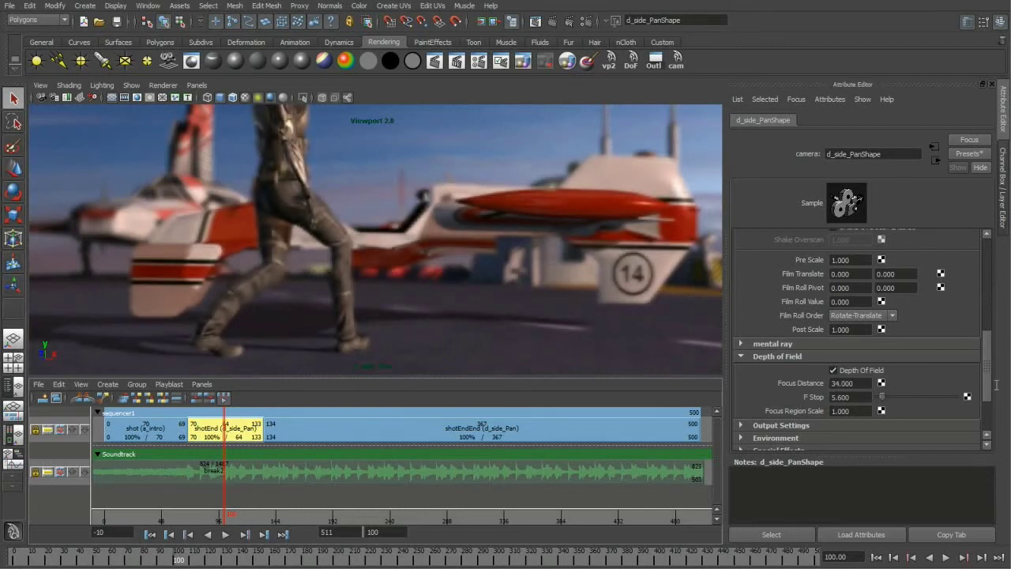
{"action": "left_click_drag", "start_coordinate": [857, 382], "coordinate": [857, 399], "text": "ctrl"}
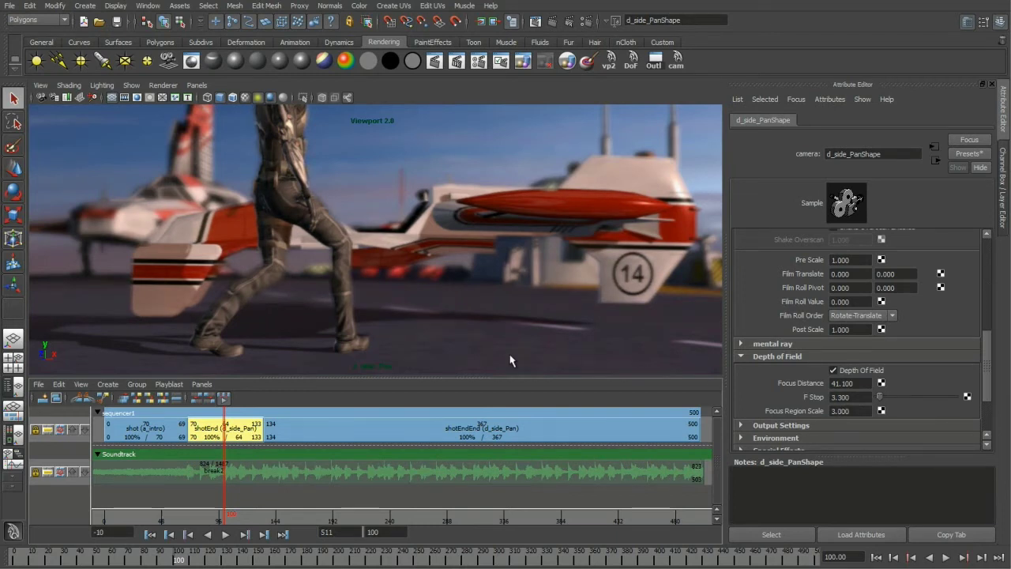
Step: Assign the e_micro_4_3rds camera to shotEndEnd and scrub through it to preview
{"action": "left_click", "coordinate": [1005, 122]}
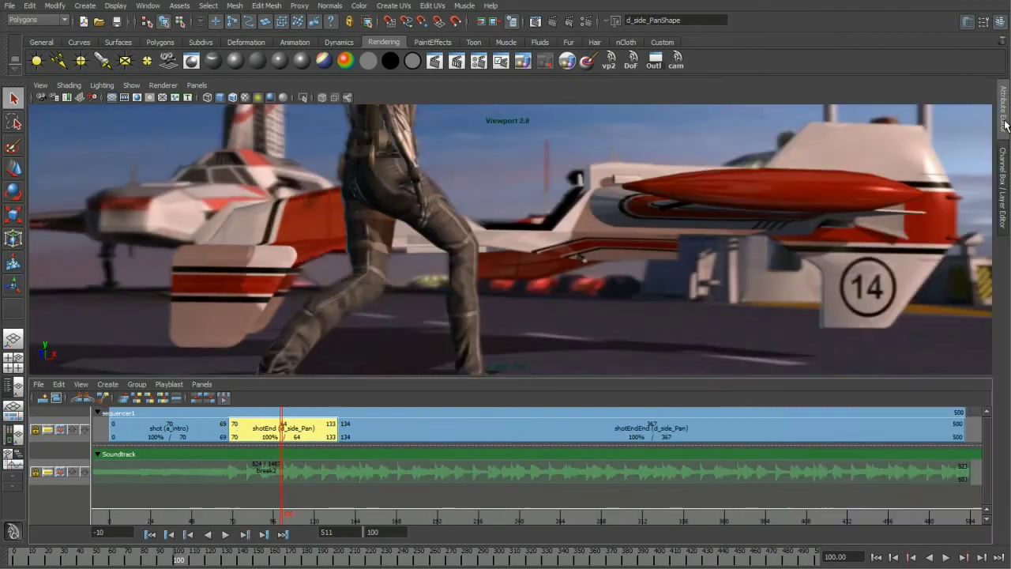
{"action": "left_click_drag", "start_coordinate": [282, 515], "coordinate": [360, 515]}
{"action": "left_click", "coordinate": [515, 427]}
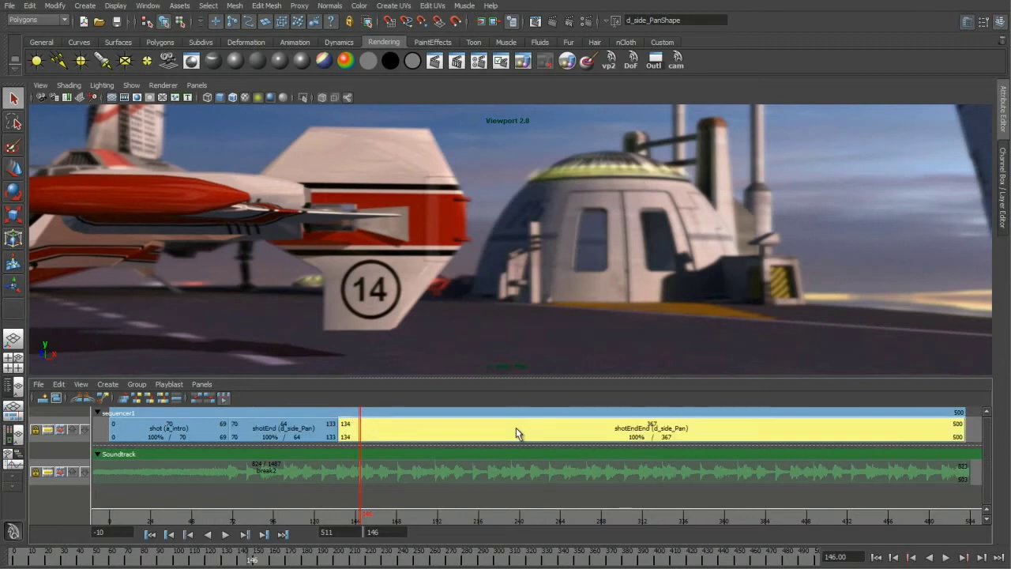
{"action": "right_click", "coordinate": [515, 427]}
{"action": "mouse_move", "coordinate": [564, 497]}
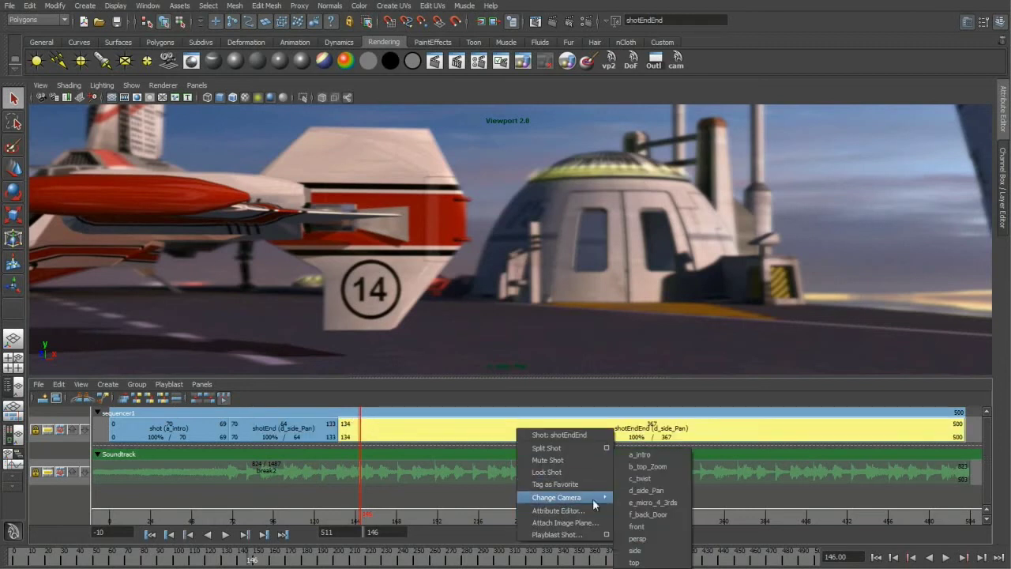
{"action": "left_click", "coordinate": [644, 503]}
{"action": "left_click_drag", "start_coordinate": [362, 519], "coordinate": [605, 515]}
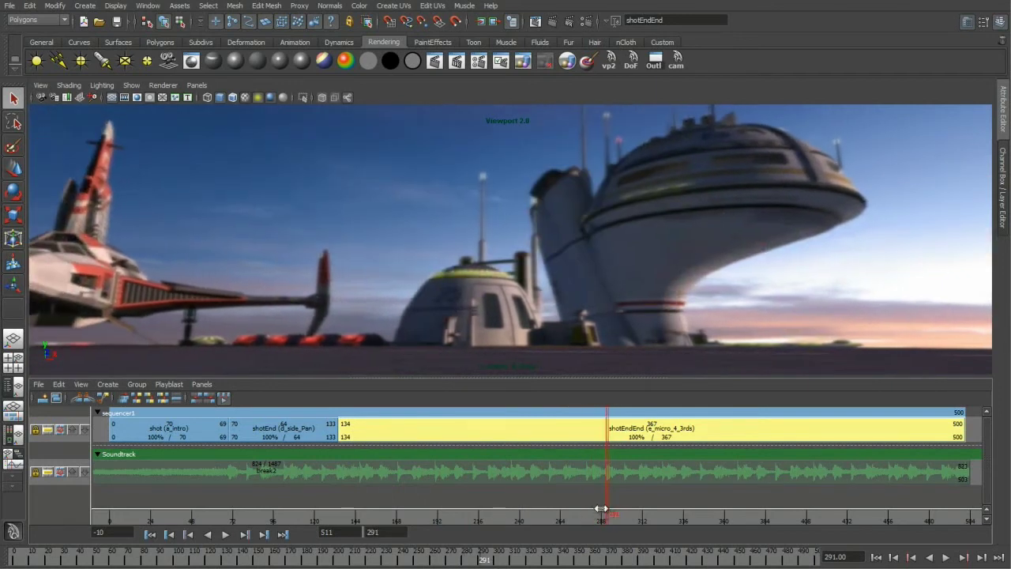
Step: Split shotEndEnd at frame 291 and give the new shot the f_back_Door camera
{"action": "right_click", "coordinate": [617, 430]}
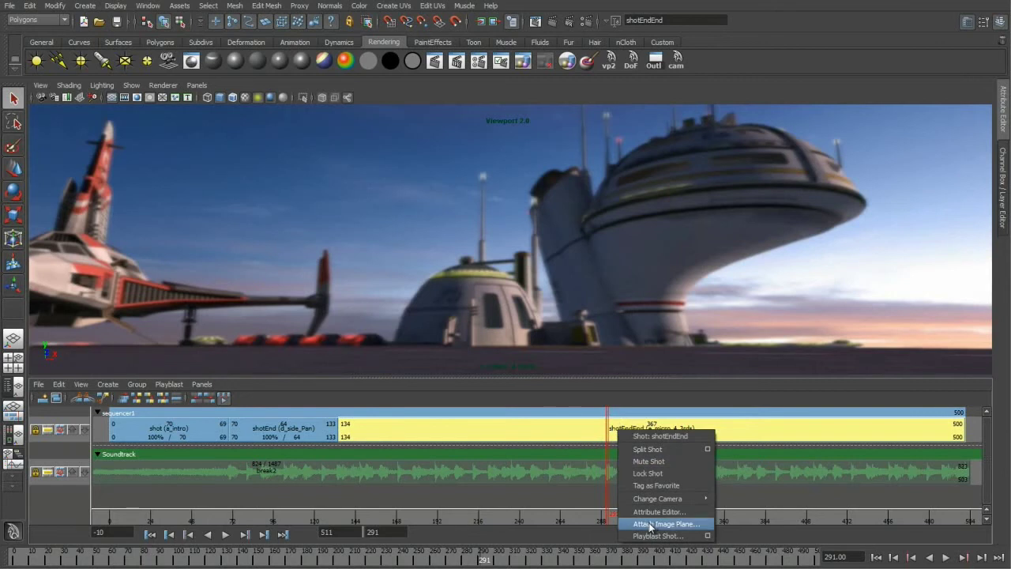
{"action": "left_click", "coordinate": [664, 449]}
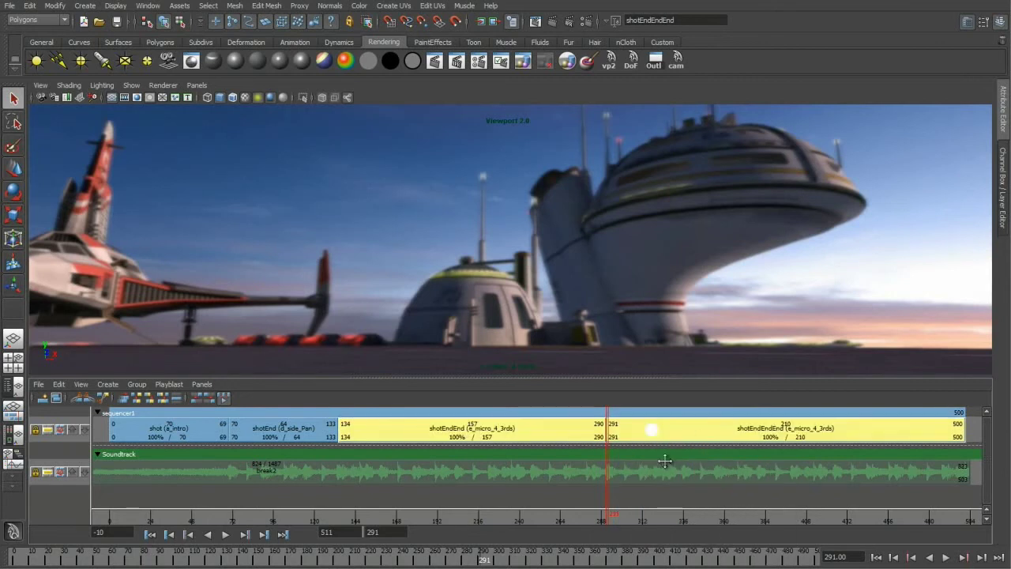
{"action": "left_click", "coordinate": [691, 432]}
{"action": "right_click", "coordinate": [693, 430]}
{"action": "mouse_move", "coordinate": [762, 496]}
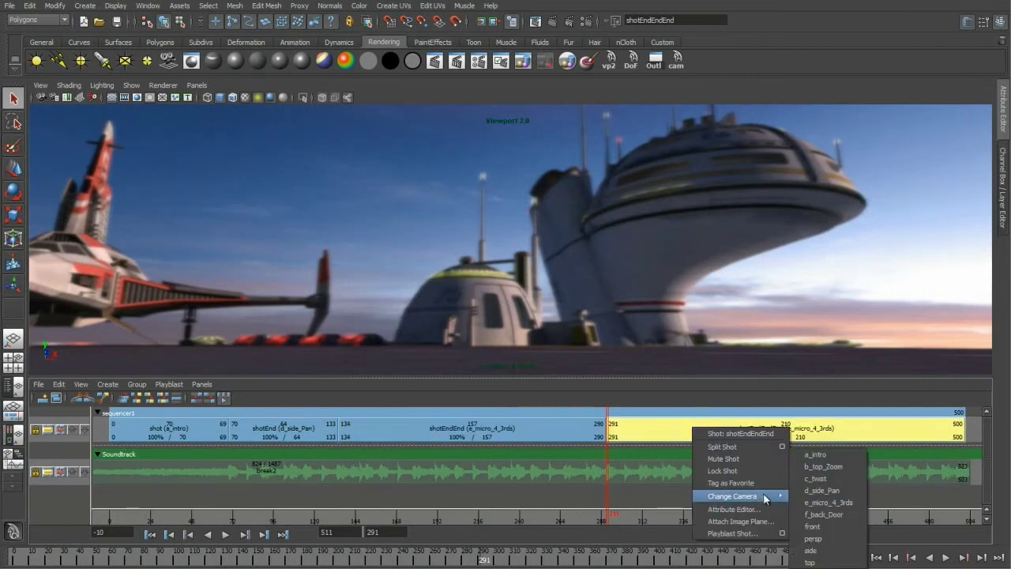
{"action": "left_click", "coordinate": [829, 515]}
{"action": "left_click_drag", "start_coordinate": [606, 515], "coordinate": [628, 516]}
{"action": "left_click_drag", "start_coordinate": [643, 519], "coordinate": [618, 519]}
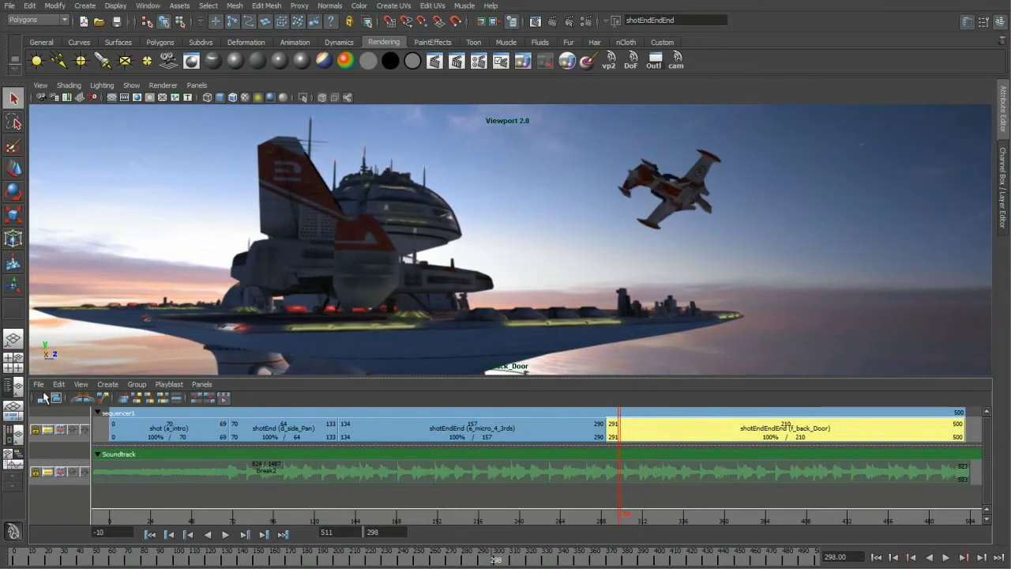
Step: Import AIRPLANE-FIGHTER-2.WAV onto a second audio track and move it to start near frame 205
{"action": "left_click", "coordinate": [38, 384]}
{"action": "left_click", "coordinate": [68, 417]}
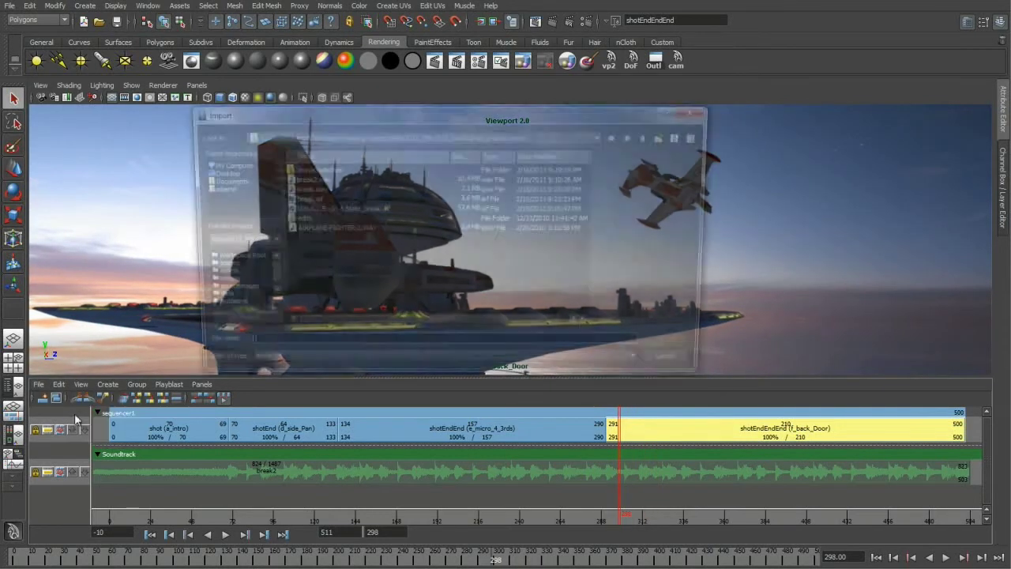
{"action": "left_click", "coordinate": [318, 230]}
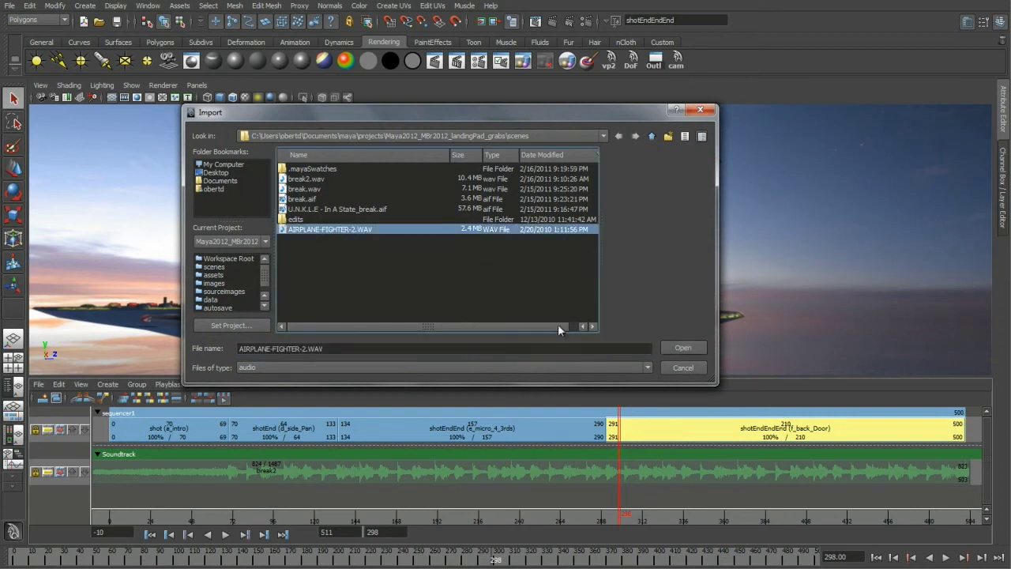
{"action": "left_click", "coordinate": [682, 348]}
{"action": "left_click_drag", "start_coordinate": [812, 498], "coordinate": [272, 519]}
{"action": "middle_click_drag", "start_coordinate": [371, 503], "coordinate": [609, 506], "text": "alt"}
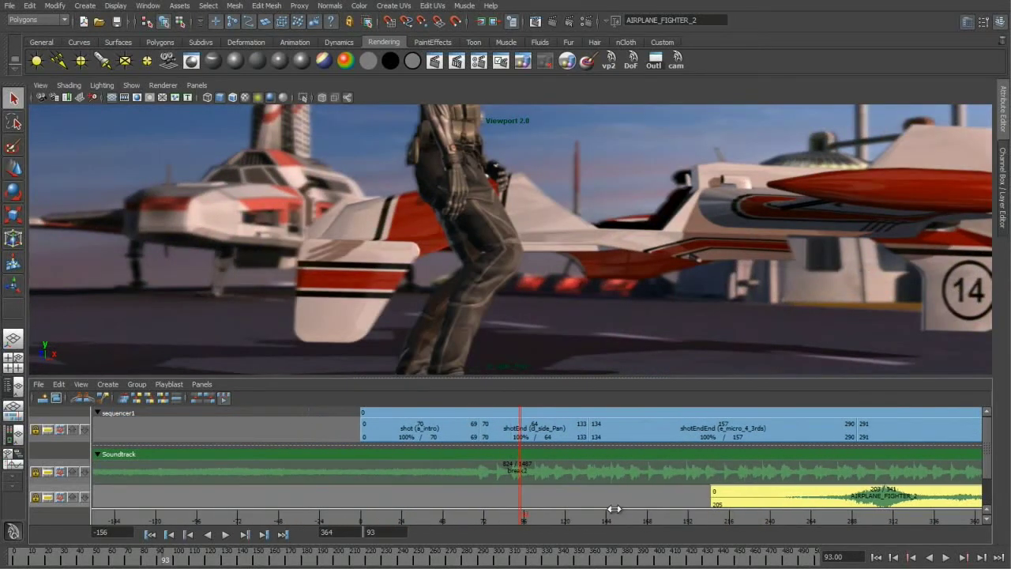
Step: Extend the a_intro shot's start back to frame -100 and return the playhead to 0
{"action": "middle_click_drag", "start_coordinate": [301, 467], "coordinate": [370, 474], "text": "alt"}
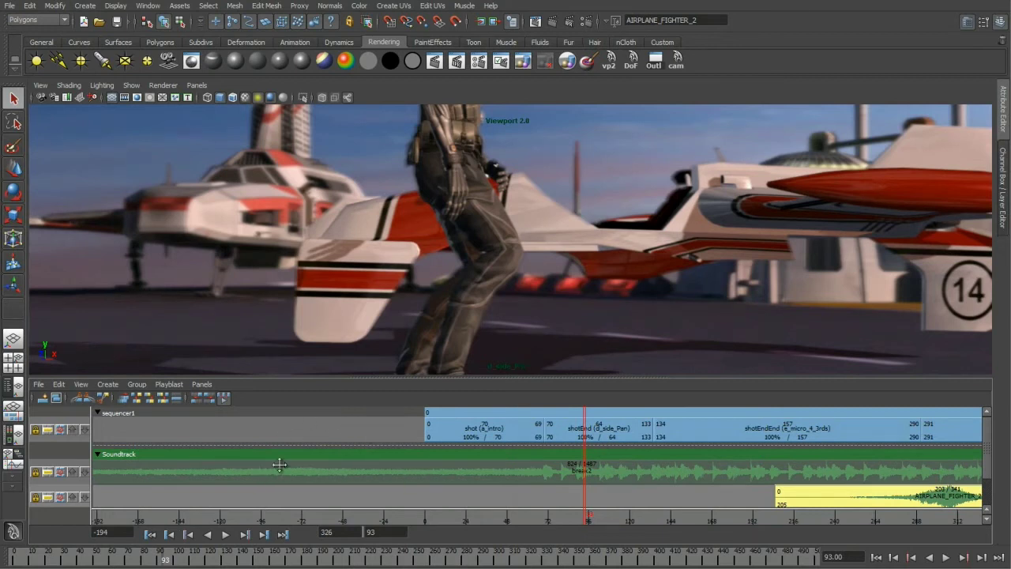
{"action": "left_click_drag", "start_coordinate": [569, 530], "coordinate": [498, 523]}
{"action": "left_click_drag", "start_coordinate": [433, 424], "coordinate": [259, 448]}
{"action": "left_click_drag", "start_coordinate": [498, 518], "coordinate": [423, 535]}
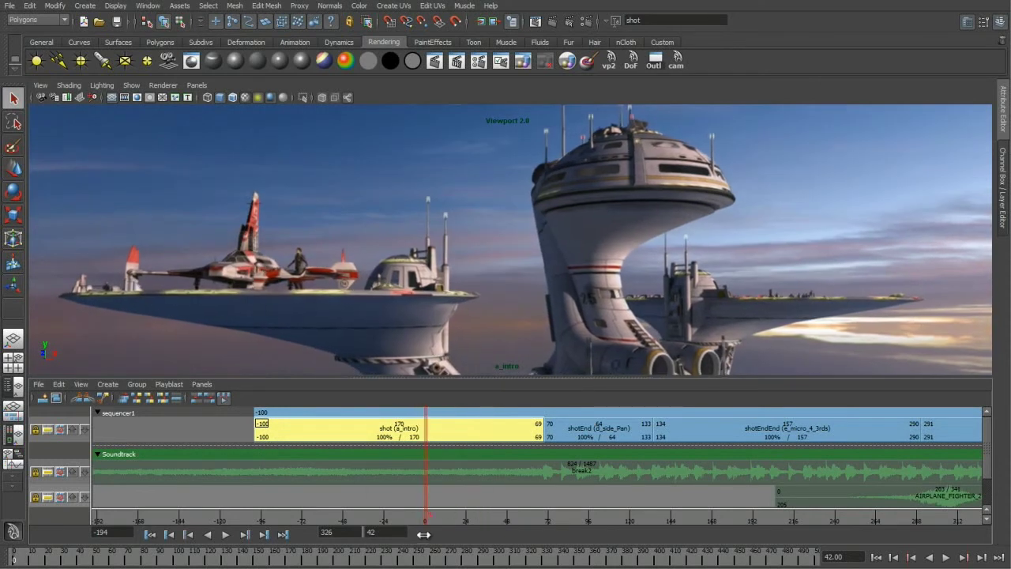
Step: Split the a_intro shot at frame 0, creating shotEnd1, and clear the selection
{"action": "right_click", "coordinate": [452, 436]}
{"action": "left_click", "coordinate": [464, 452]}
{"action": "left_click", "coordinate": [464, 436]}
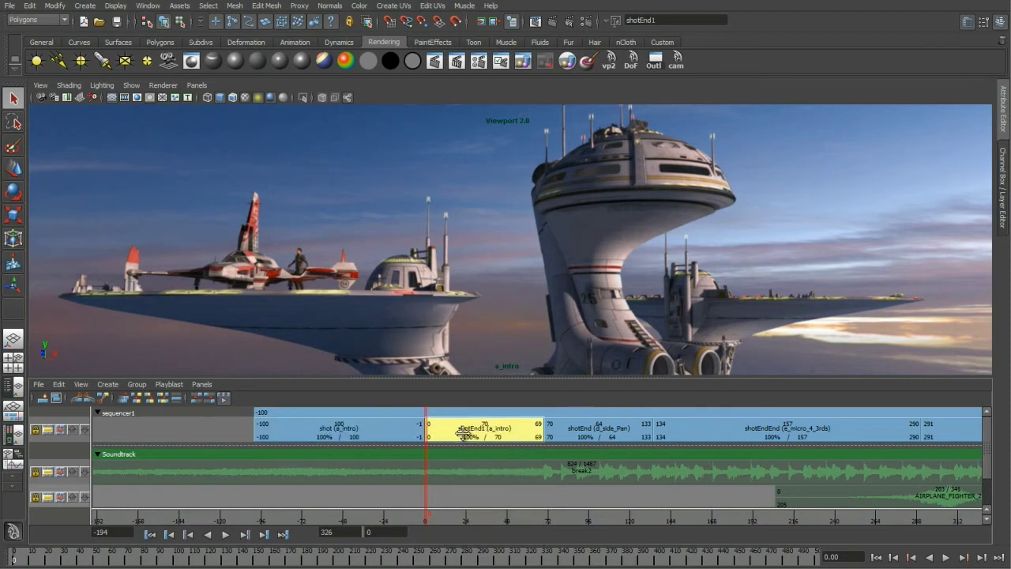
{"action": "left_click", "coordinate": [385, 459]}
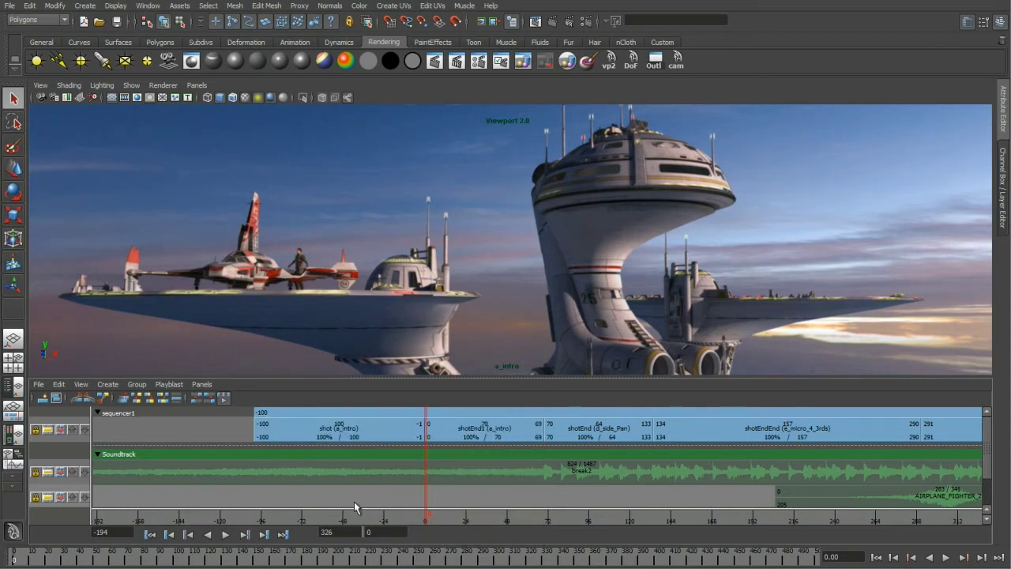
{"action": "left_click", "coordinate": [107, 385]}
{"action": "left_click", "coordinate": [81, 385]}
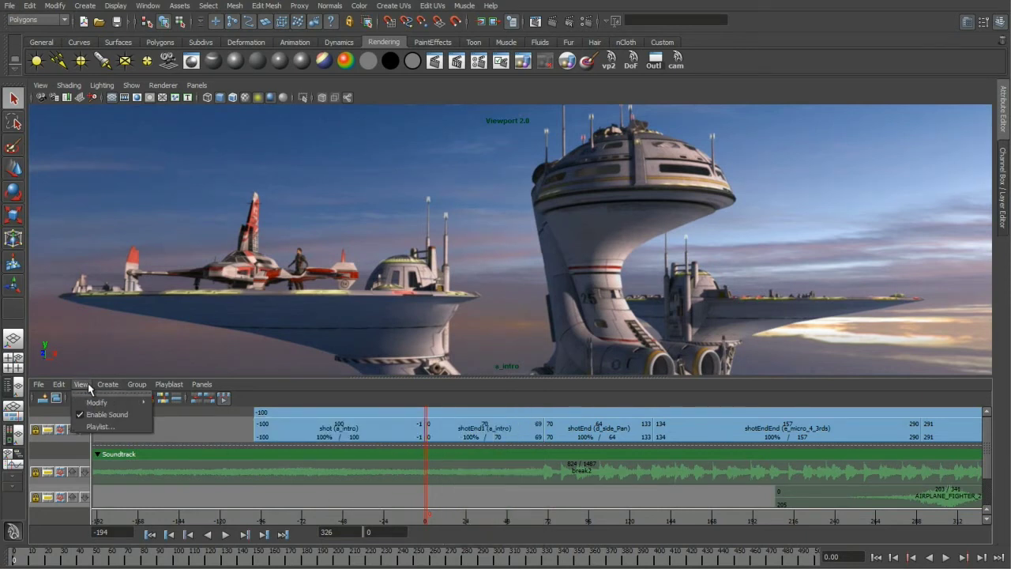
Step: Assign the b_top_Zoom camera to shotEnd1 in the Shot Playlist, then rewind to frame -100
{"action": "left_click", "coordinate": [101, 427]}
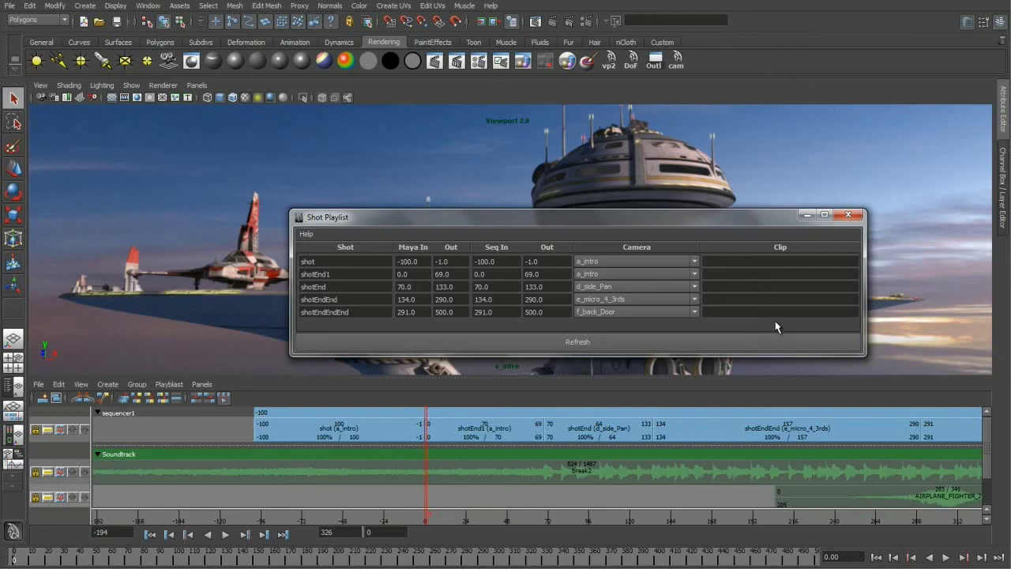
{"action": "left_click", "coordinate": [615, 275]}
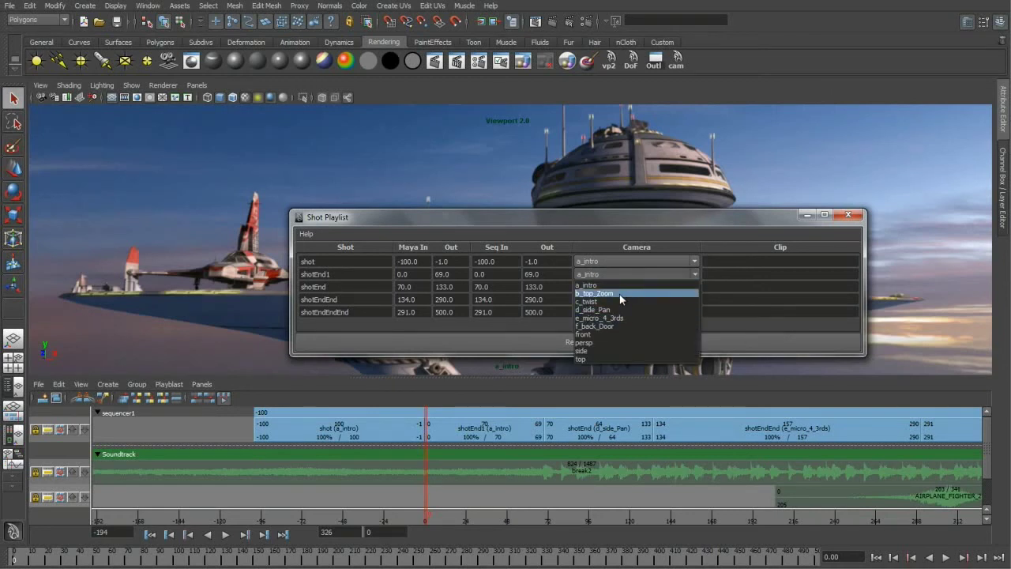
{"action": "left_click", "coordinate": [619, 294]}
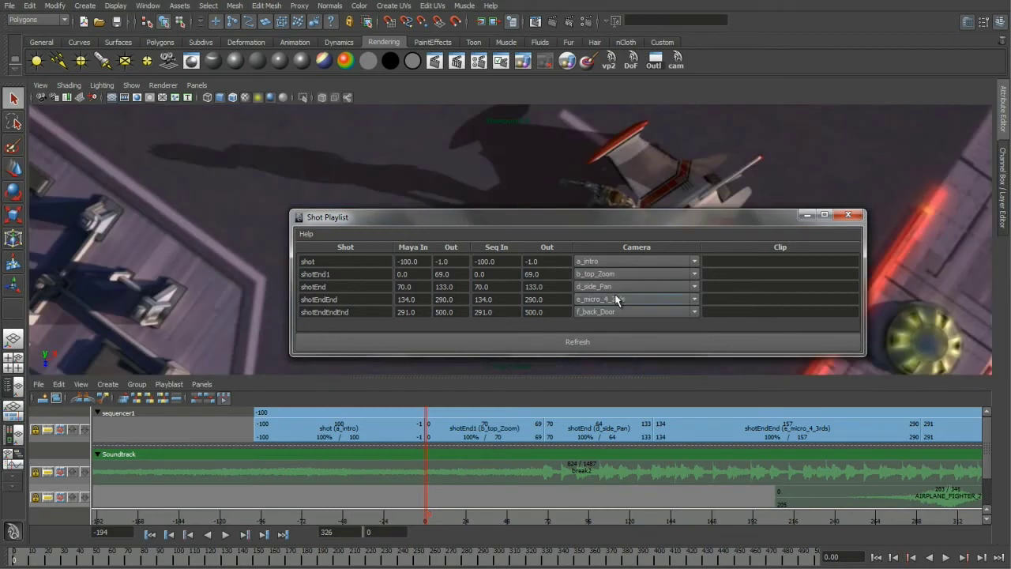
{"action": "left_click", "coordinate": [848, 214]}
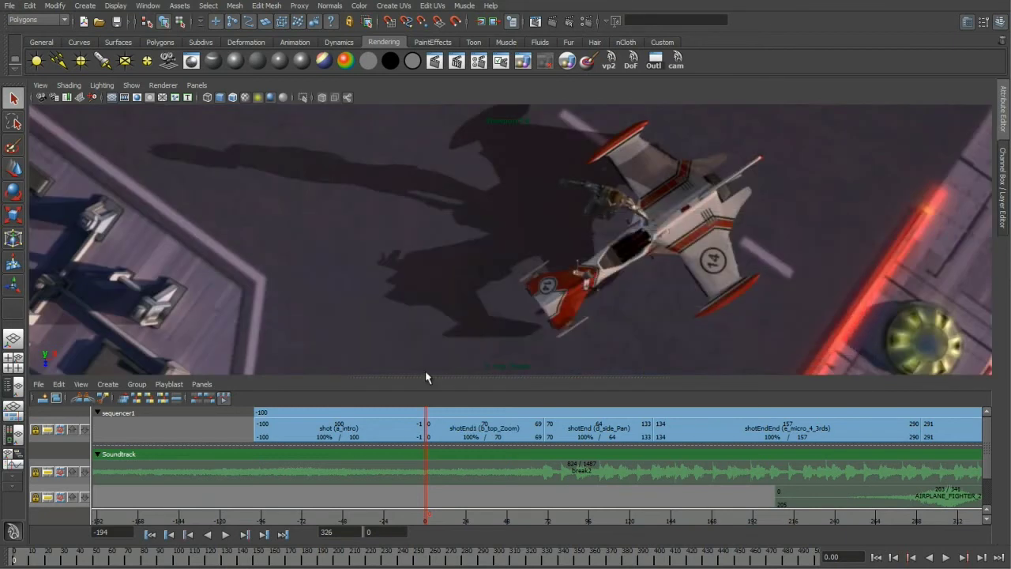
{"action": "left_click", "coordinate": [151, 534]}
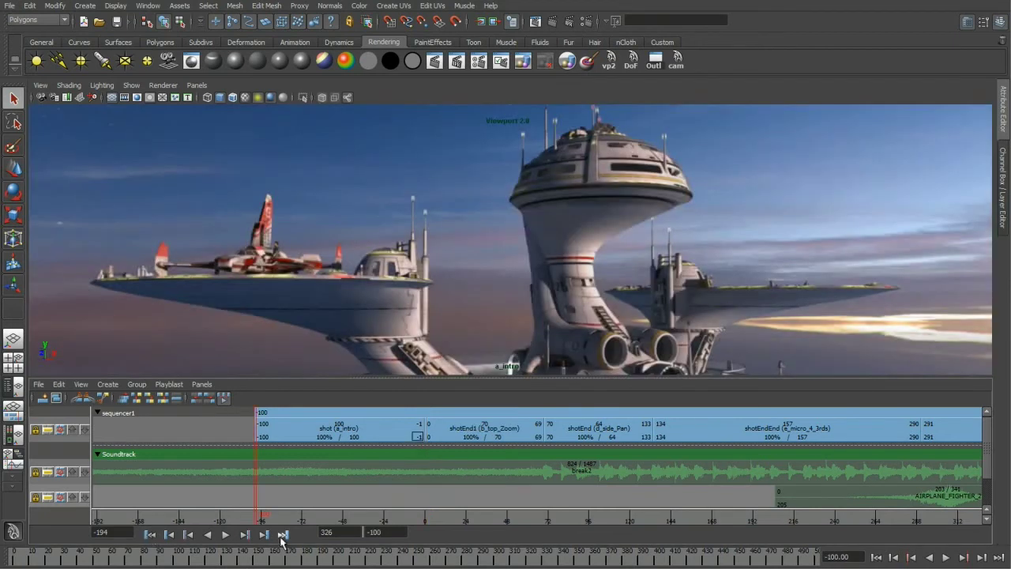
Step: Play the five-shot edit, stop at frame 481, and bring up the sequencer's Create options
{"action": "left_click", "coordinate": [225, 535]}
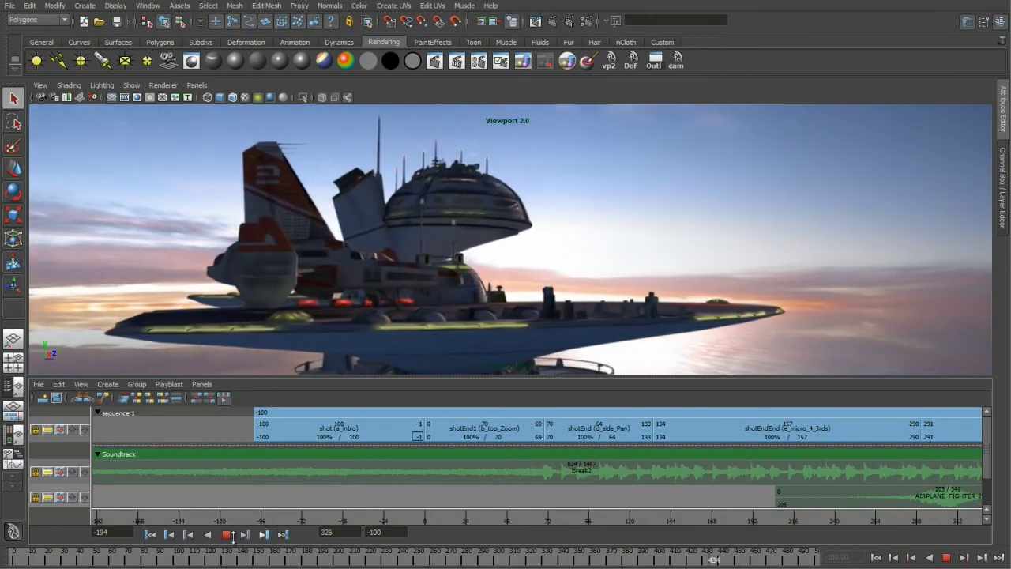
{"action": "left_click", "coordinate": [944, 557]}
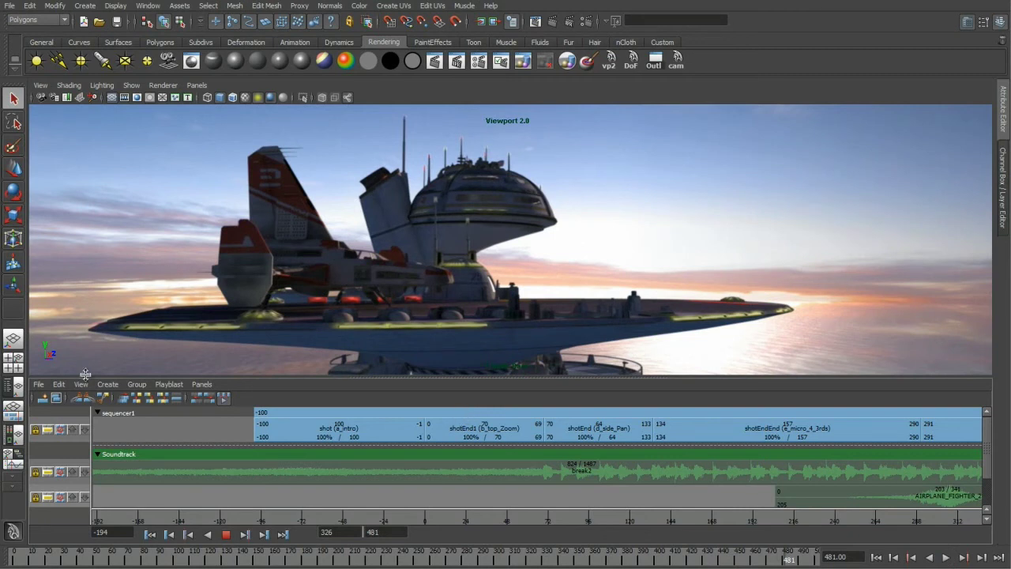
{"action": "left_click", "coordinate": [109, 384]}
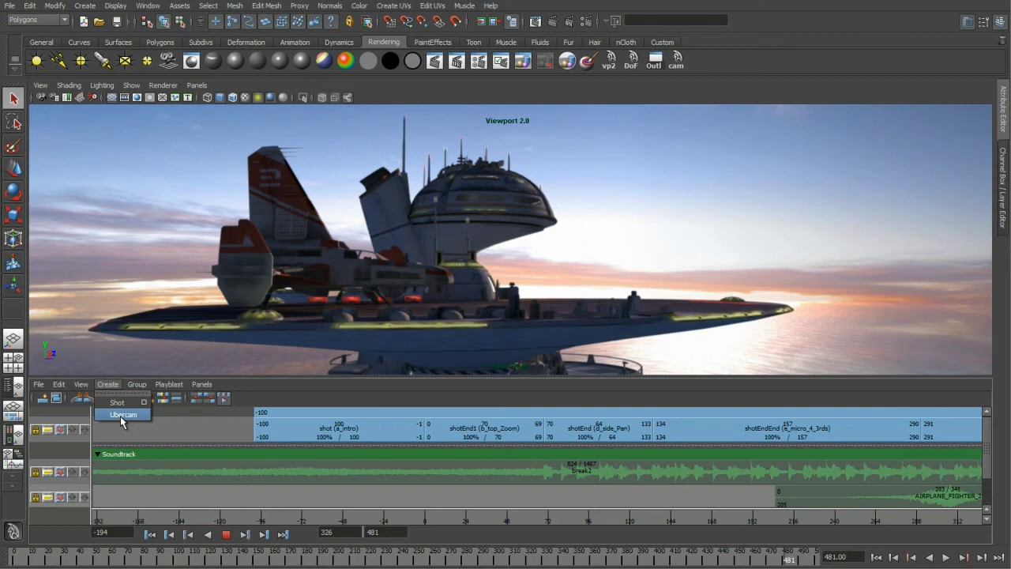
Step: Create an ubercam from the sequence and select it in a Persp/Outliner layout
{"action": "left_click", "coordinate": [120, 416]}
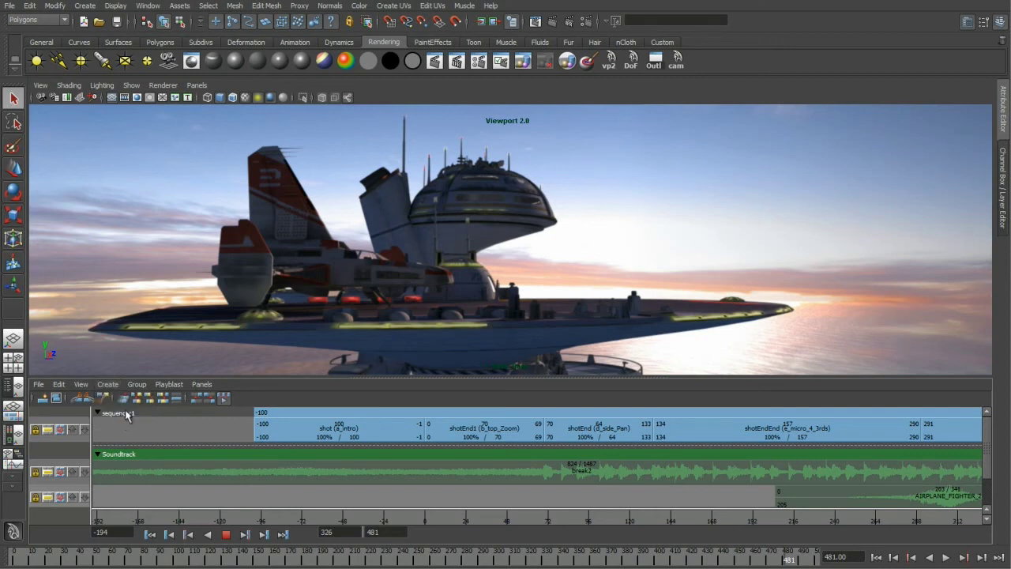
{"action": "key", "text": "space"}
{"action": "key", "text": "space"}
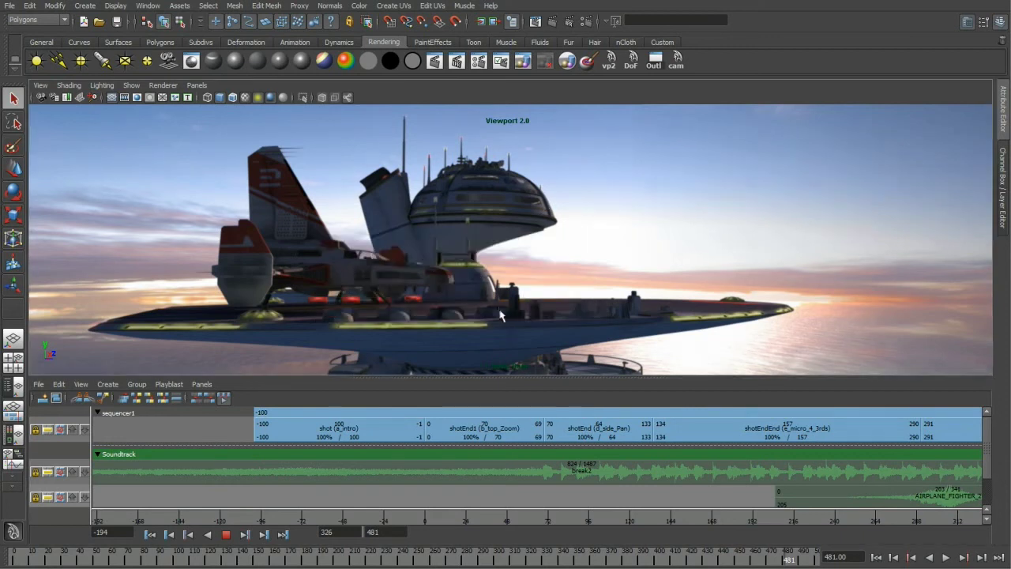
{"action": "left_click_drag", "start_coordinate": [507, 193], "coordinate": [509, 222]}
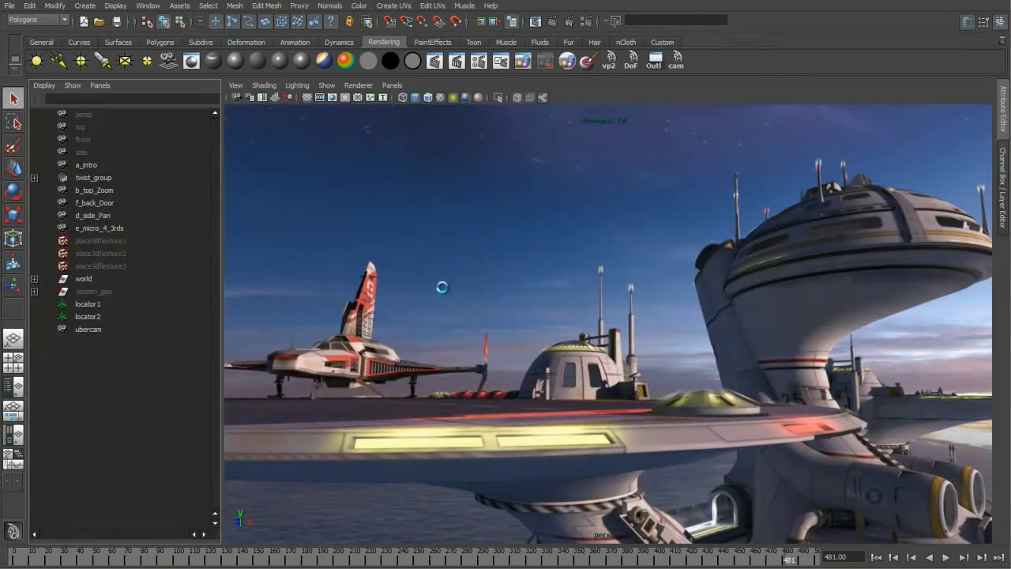
{"action": "left_click", "coordinate": [88, 329]}
{"action": "left_click_drag", "start_coordinate": [564, 377], "coordinate": [545, 356], "text": "alt"}
{"action": "key", "text": "w"}
Step: Play back and inspect the shot cameras, then reselect ubercam and show its attributes (focus 88, F Stop 4)
{"action": "key", "text": "alt+v"}
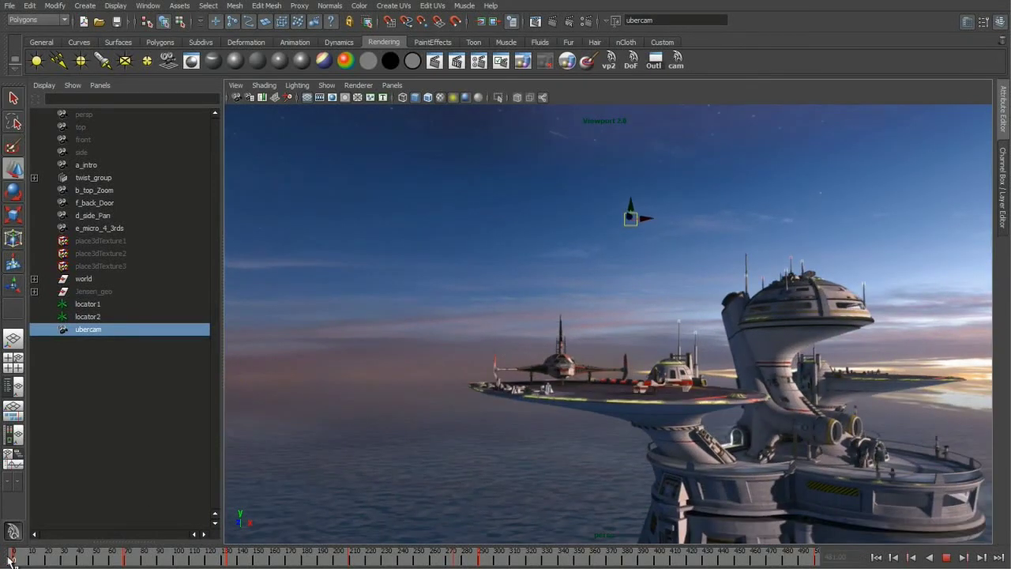
{"action": "key", "text": "alt+v"}
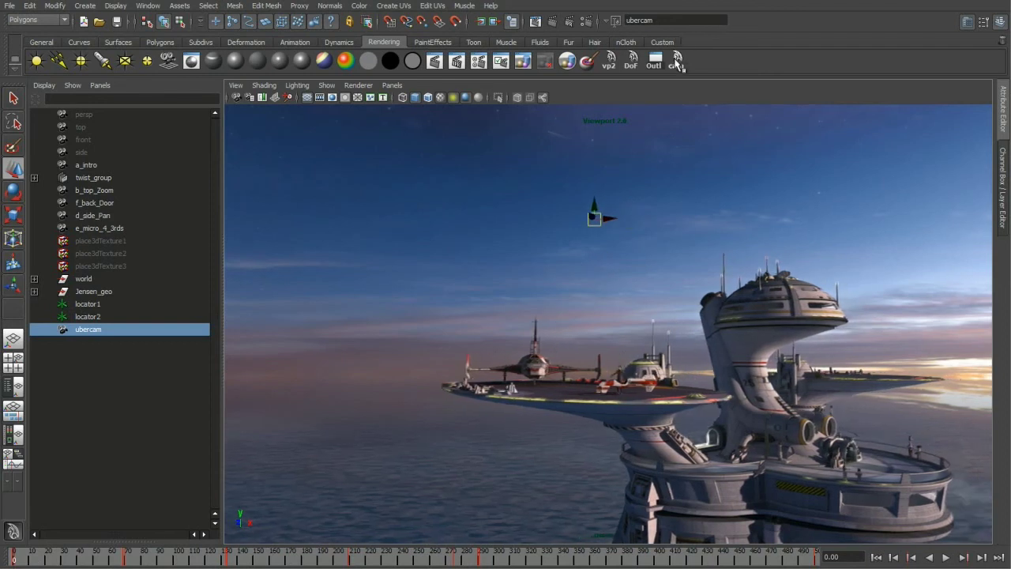
{"action": "right_click_drag", "start_coordinate": [582, 258], "coordinate": [604, 259], "text": "alt"}
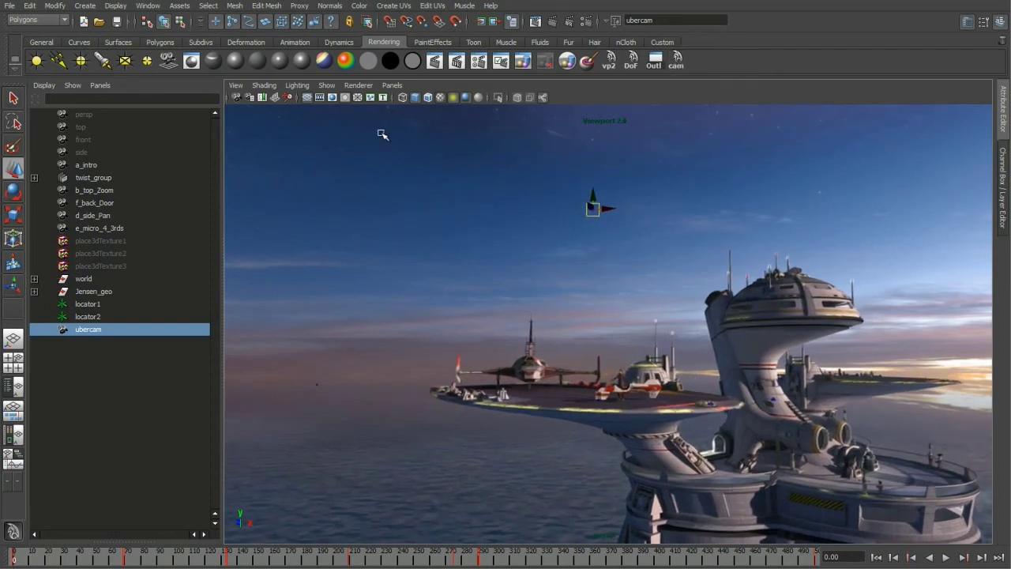
{"action": "left_click_drag", "start_coordinate": [336, 129], "coordinate": [732, 467]}
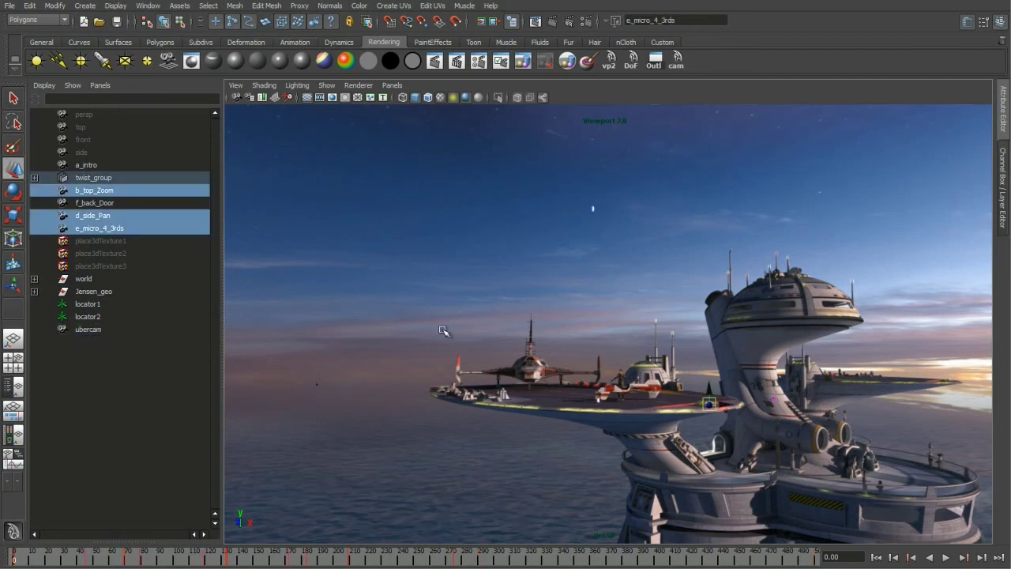
{"action": "key", "text": "e"}
{"action": "key", "text": "r"}
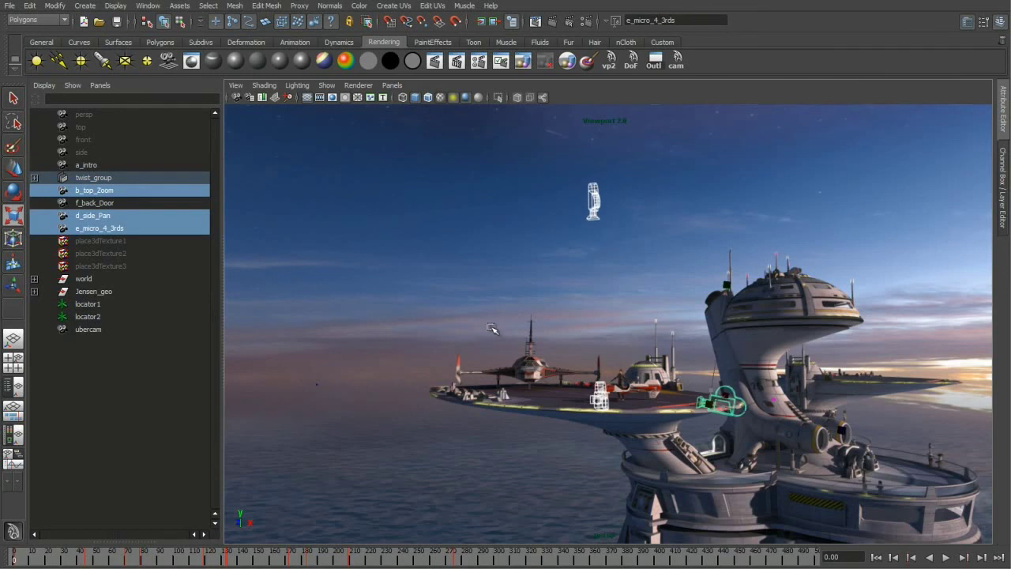
{"action": "left_click", "coordinate": [317, 385]}
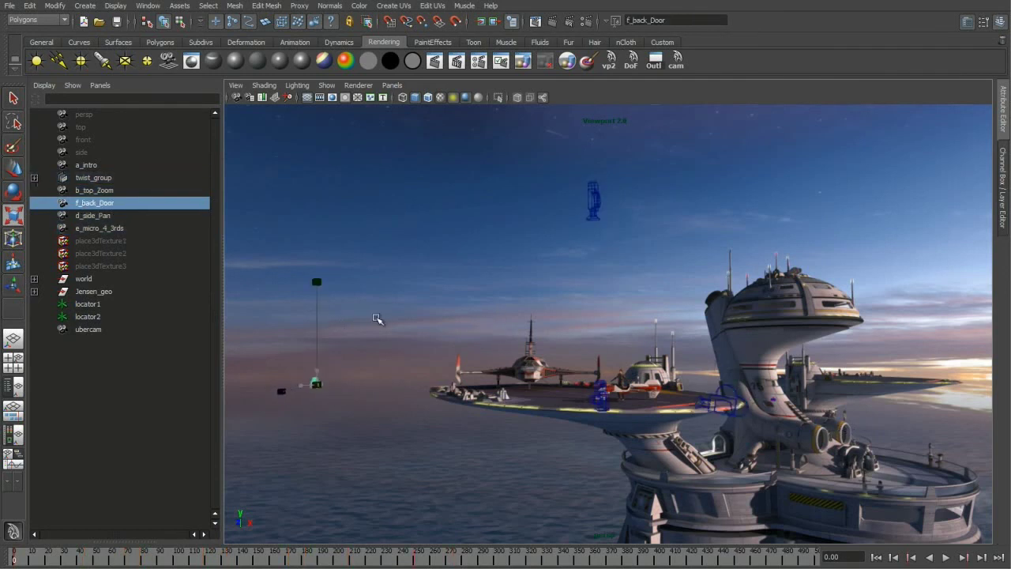
{"action": "left_click", "coordinate": [87, 329]}
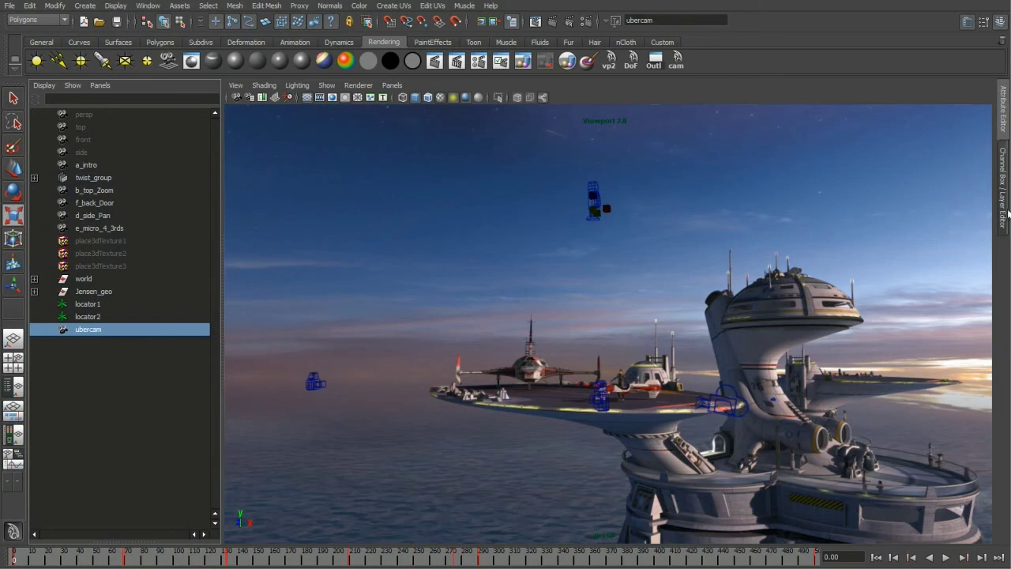
{"action": "left_click", "coordinate": [1004, 119]}
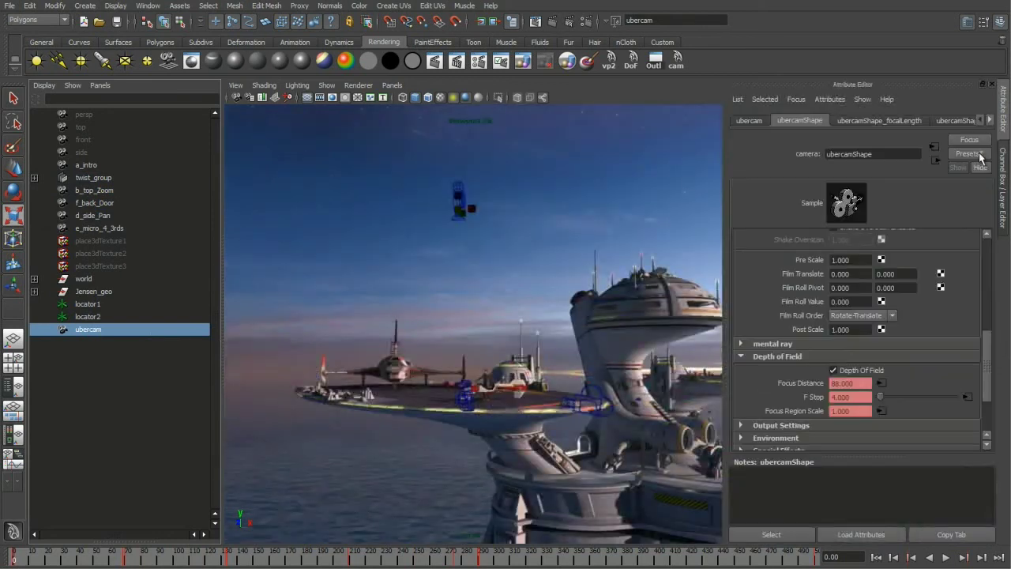
Step: Show the ubercam's keyed channels in an enlarged Channel Box and play and scrub the animation
{"action": "left_click", "coordinate": [1006, 215]}
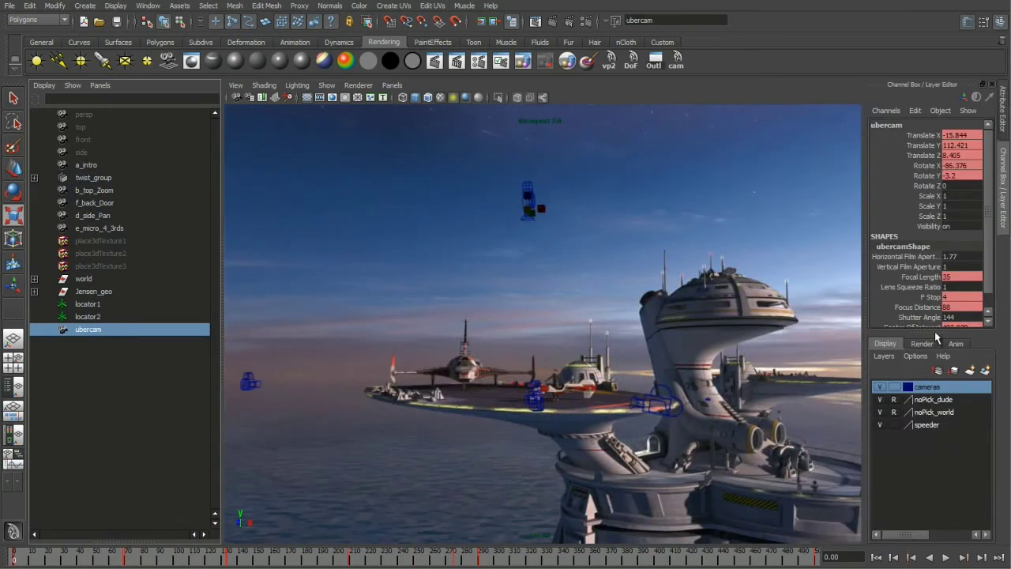
{"action": "left_click_drag", "start_coordinate": [937, 338], "coordinate": [937, 373]}
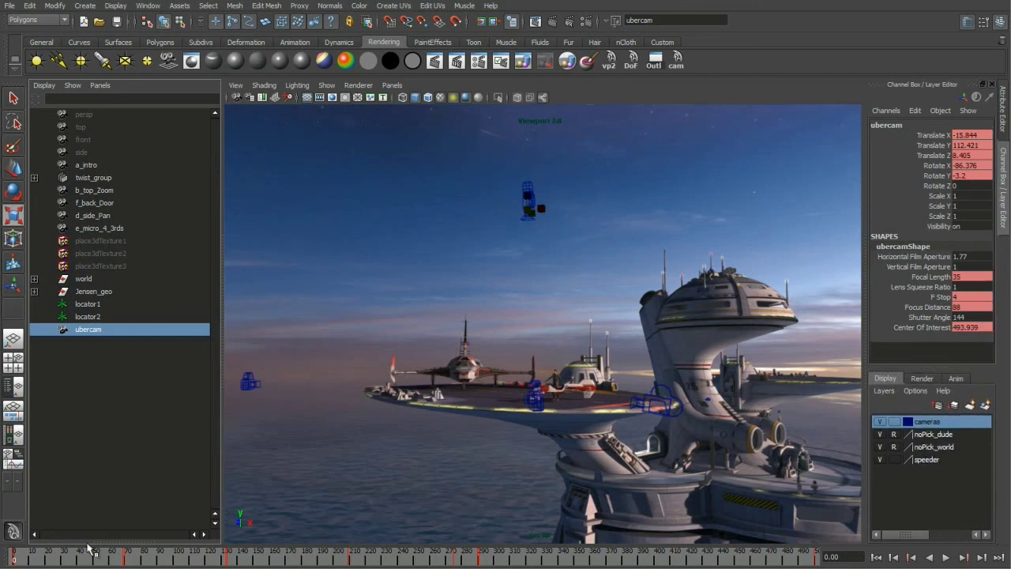
{"action": "key", "text": "alt+v"}
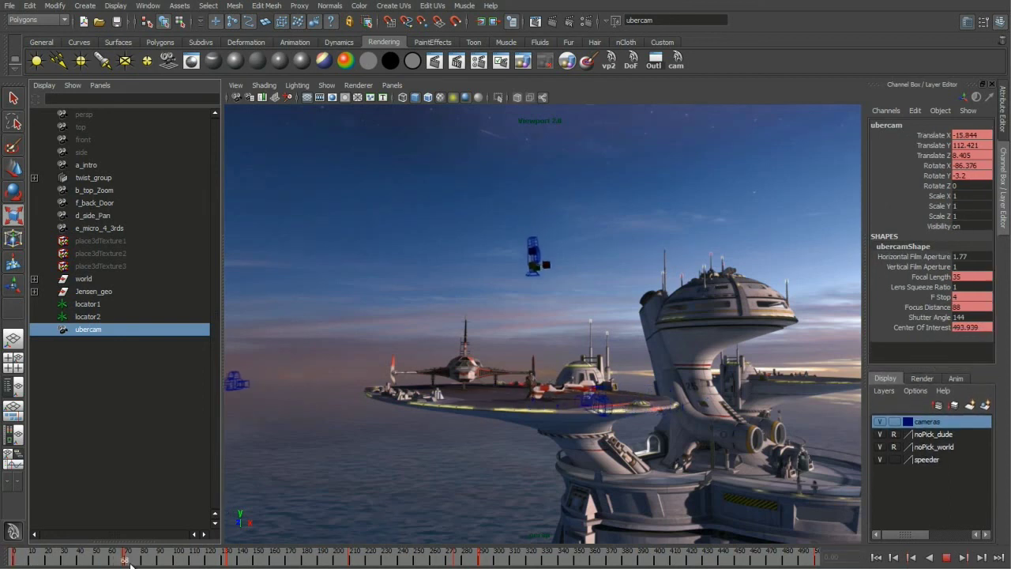
{"action": "key", "text": "alt+v"}
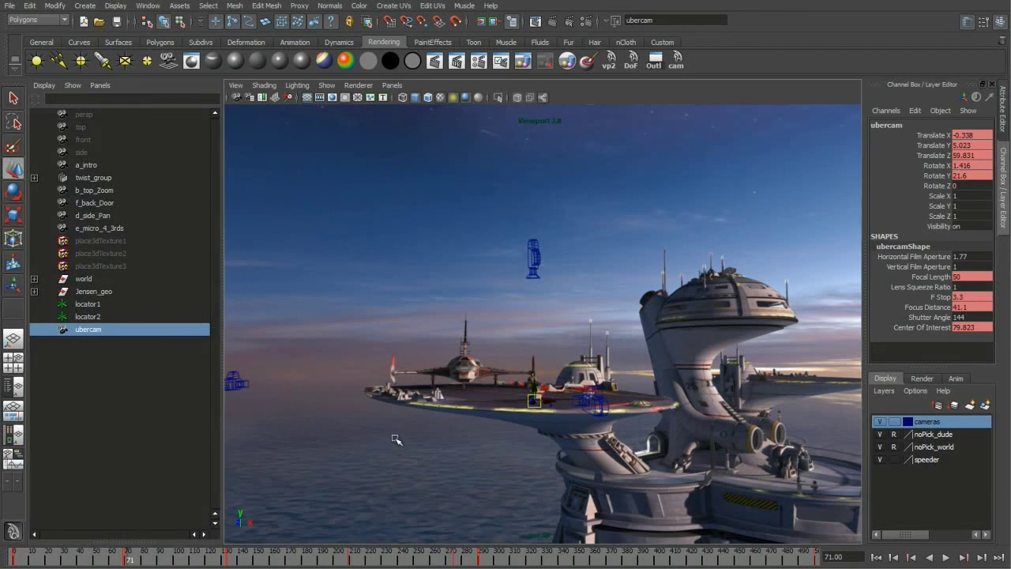
{"action": "key", "text": "alt+v"}
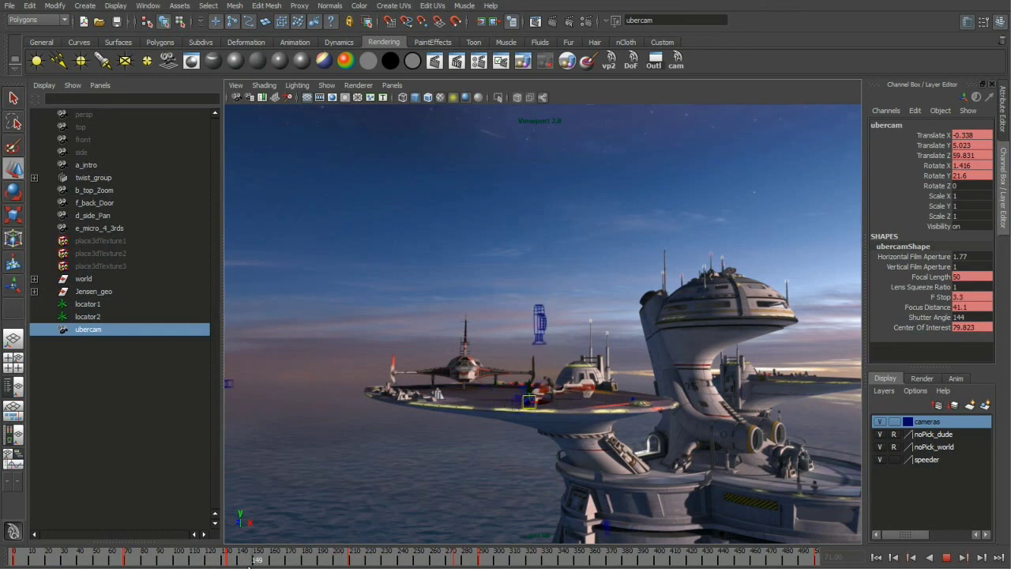
{"action": "left_click_drag", "start_coordinate": [164, 559], "coordinate": [167, 561]}
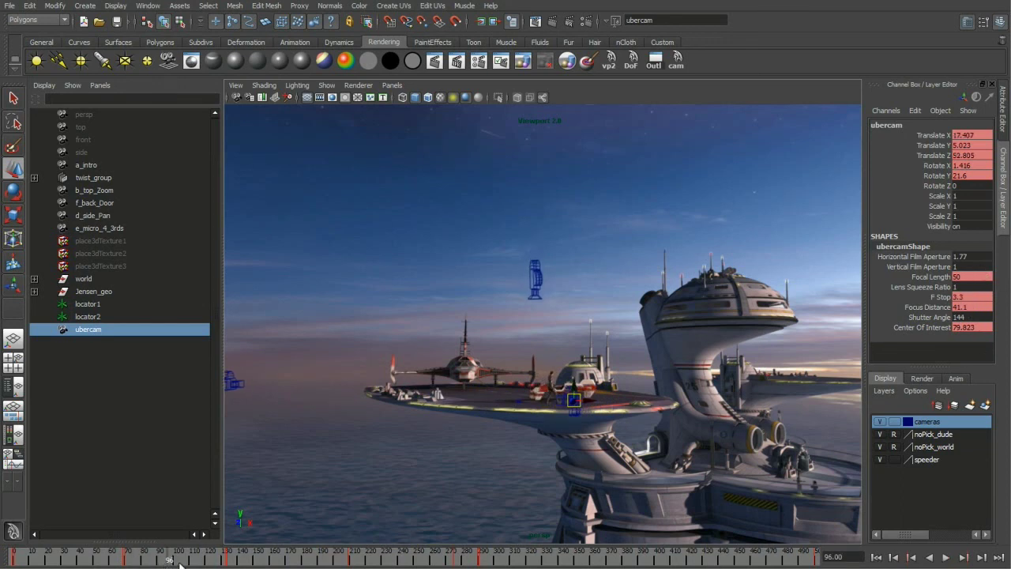
{"action": "key", "text": "alt+v"}
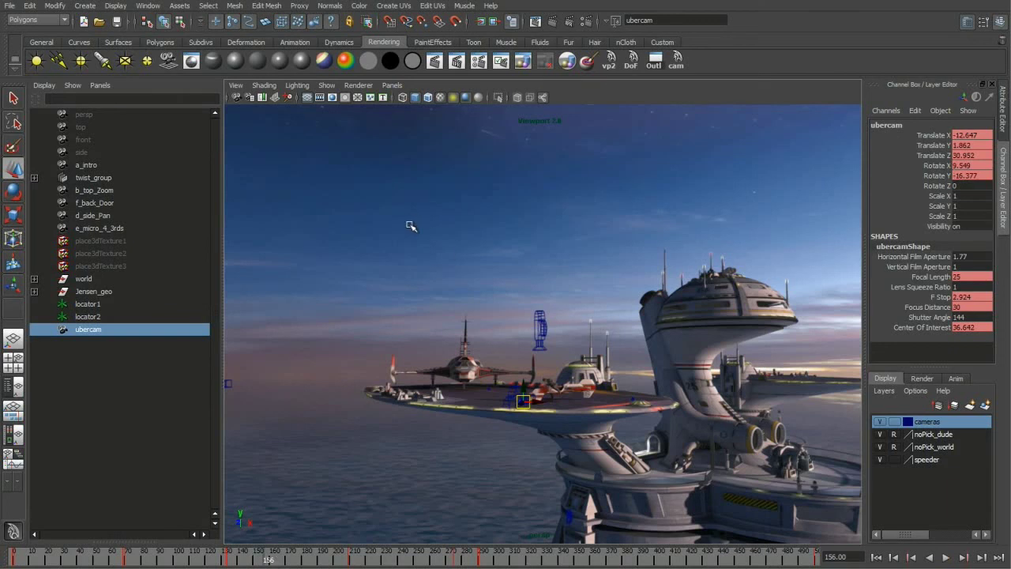
Step: Look through the ubercam, rewind to frame 73, and play until frame 325
{"action": "key", "text": "space"}
{"action": "left_click_drag", "start_coordinate": [493, 201], "coordinate": [606, 300]}
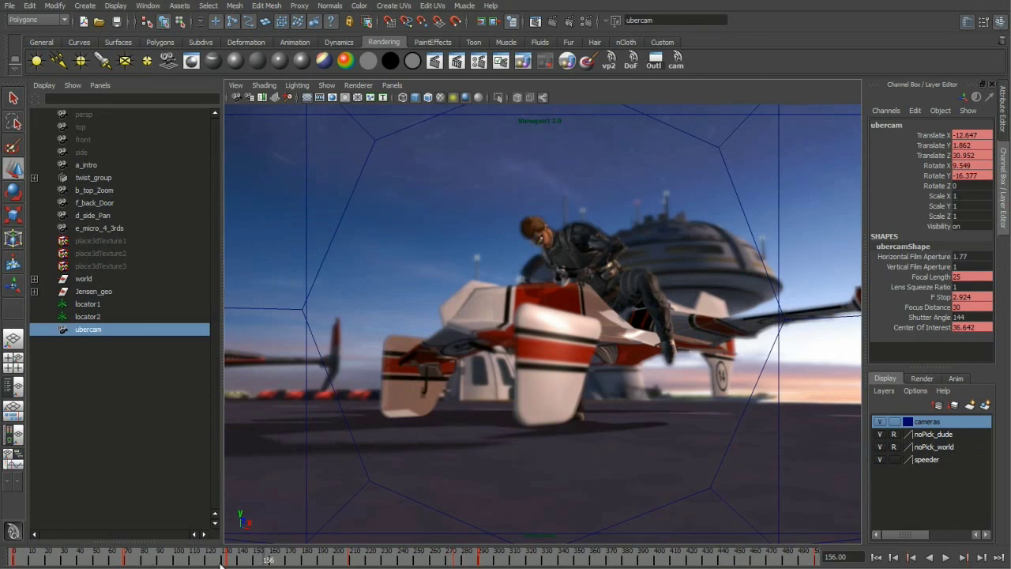
{"action": "left_click_drag", "start_coordinate": [267, 560], "coordinate": [15, 559]}
{"action": "key", "text": "alt+v"}
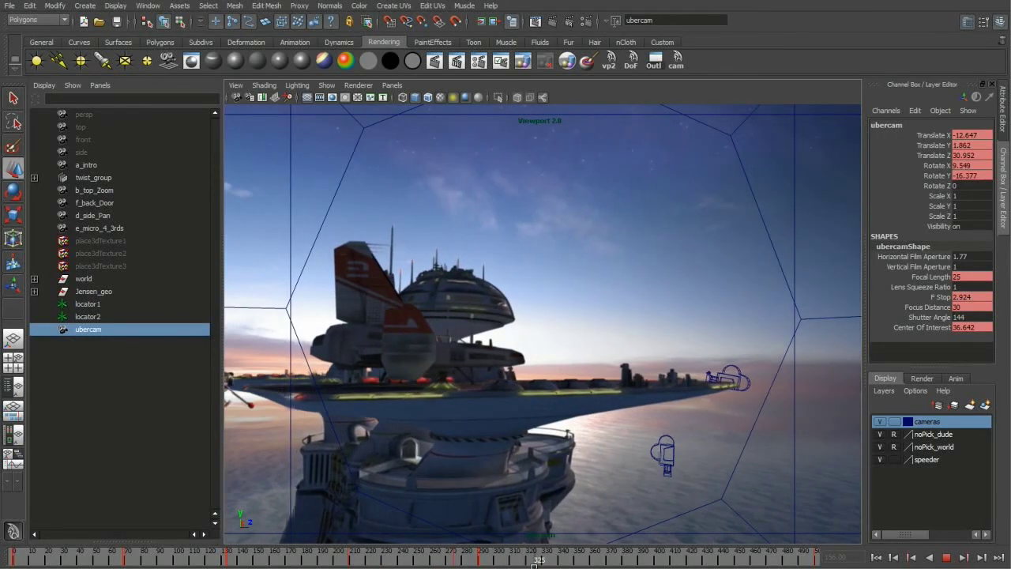
{"action": "key", "text": "Escape"}
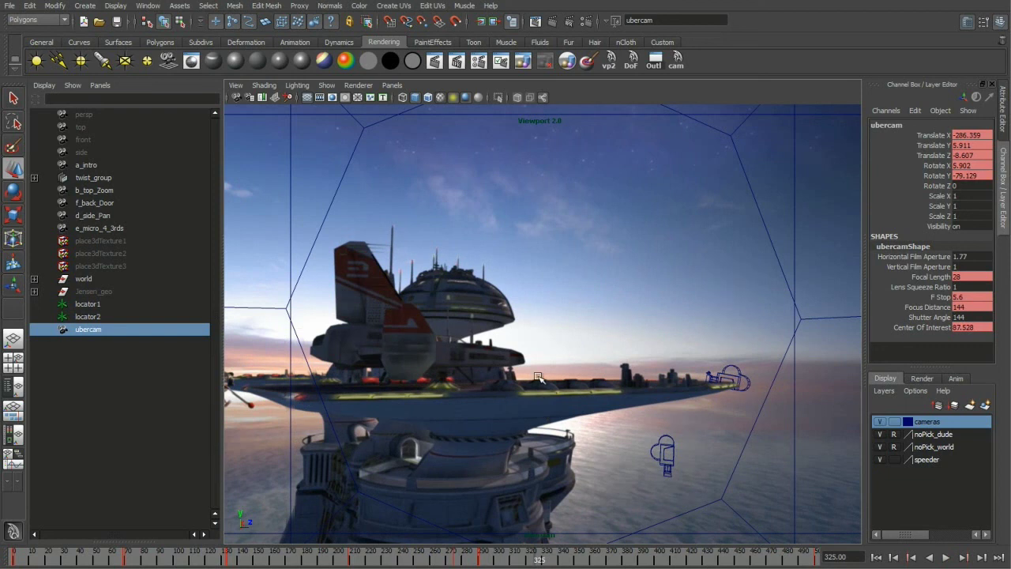